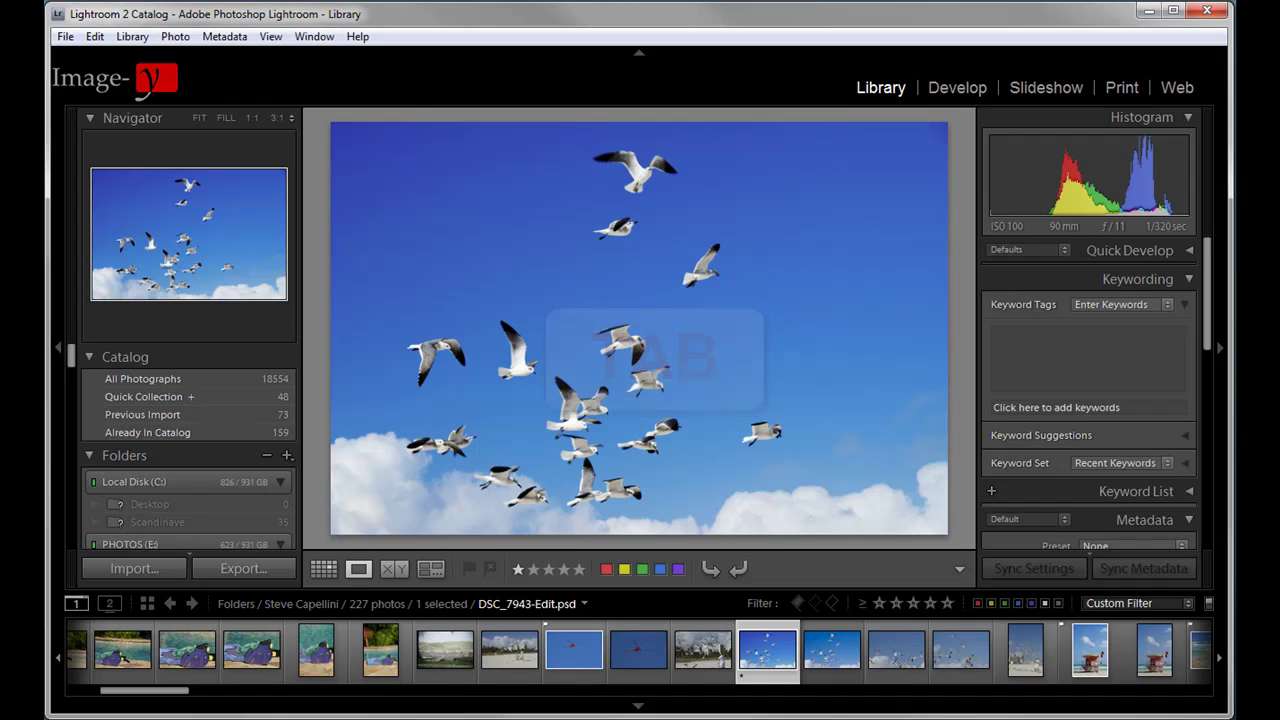
pyautogui.press('Tab')
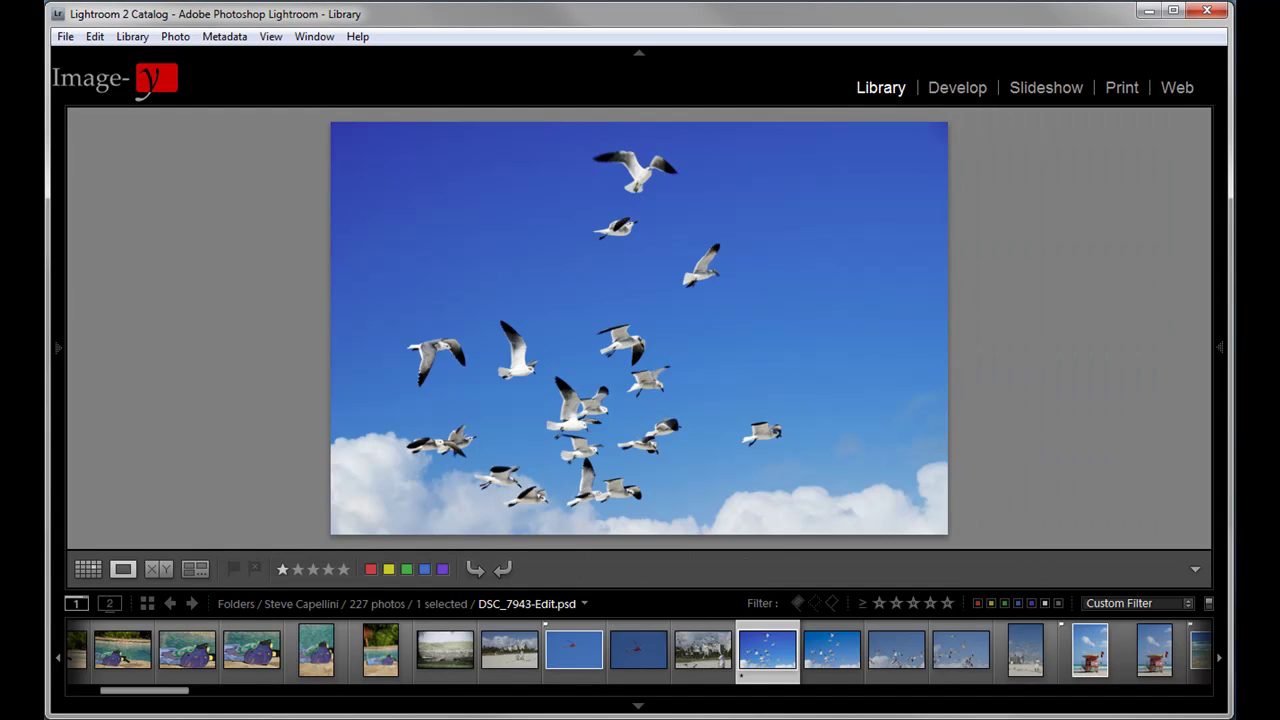
pyautogui.click(52, 334)
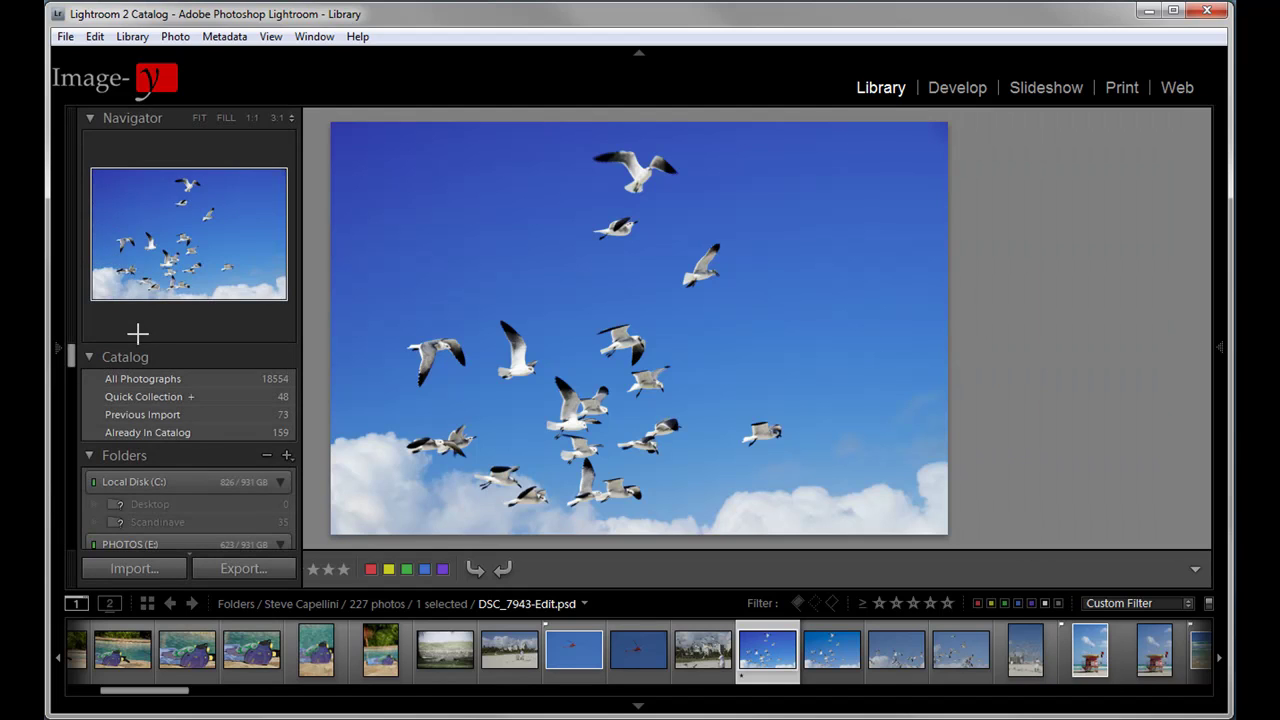
pyautogui.press('Tab')
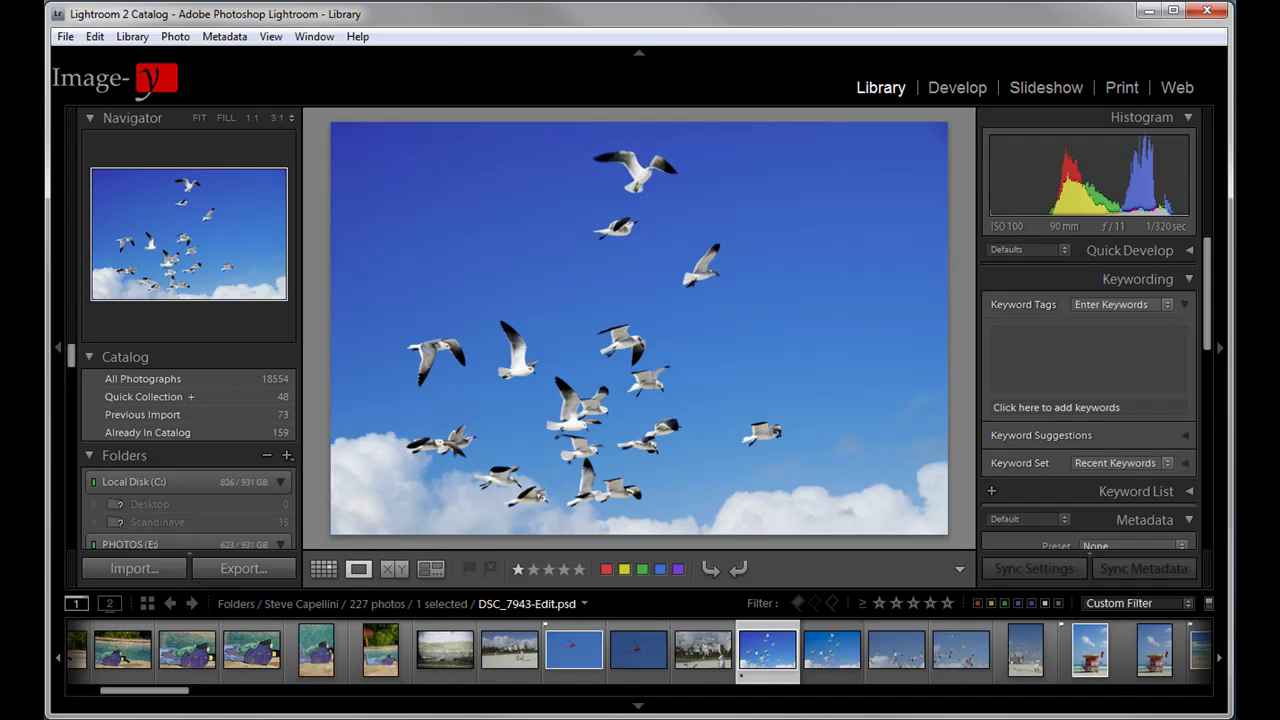
pyautogui.hotkey('shift', 'Tab')
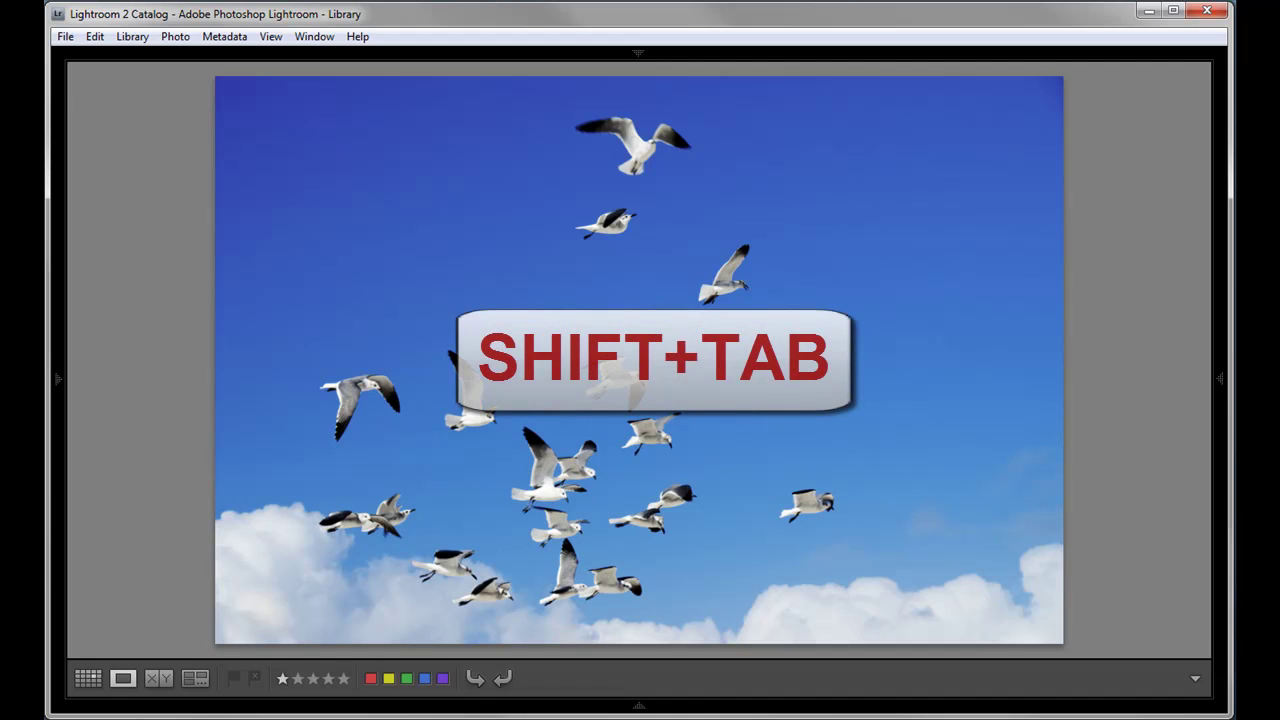
pyautogui.hotkey('shift', 'Tab')
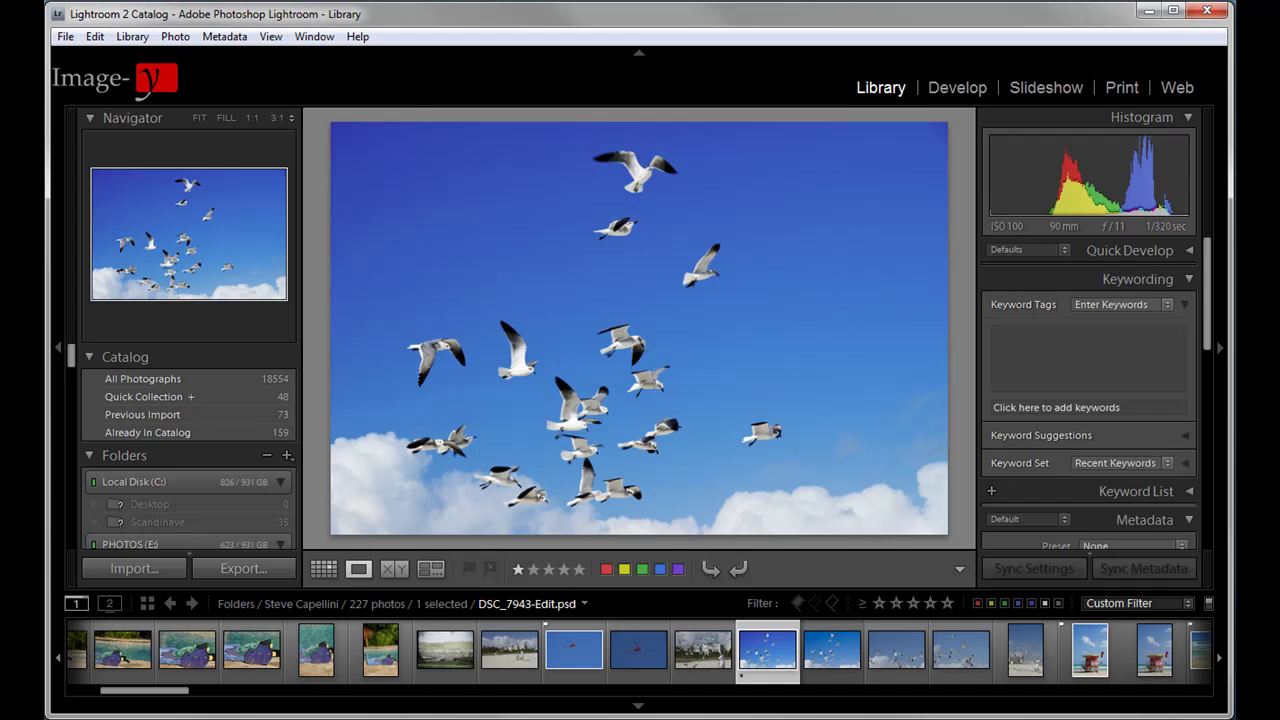
pyautogui.press('l')
# View the photos as a grid, return to the large seagull photo, and open it in Develop.
pyautogui.press('g')
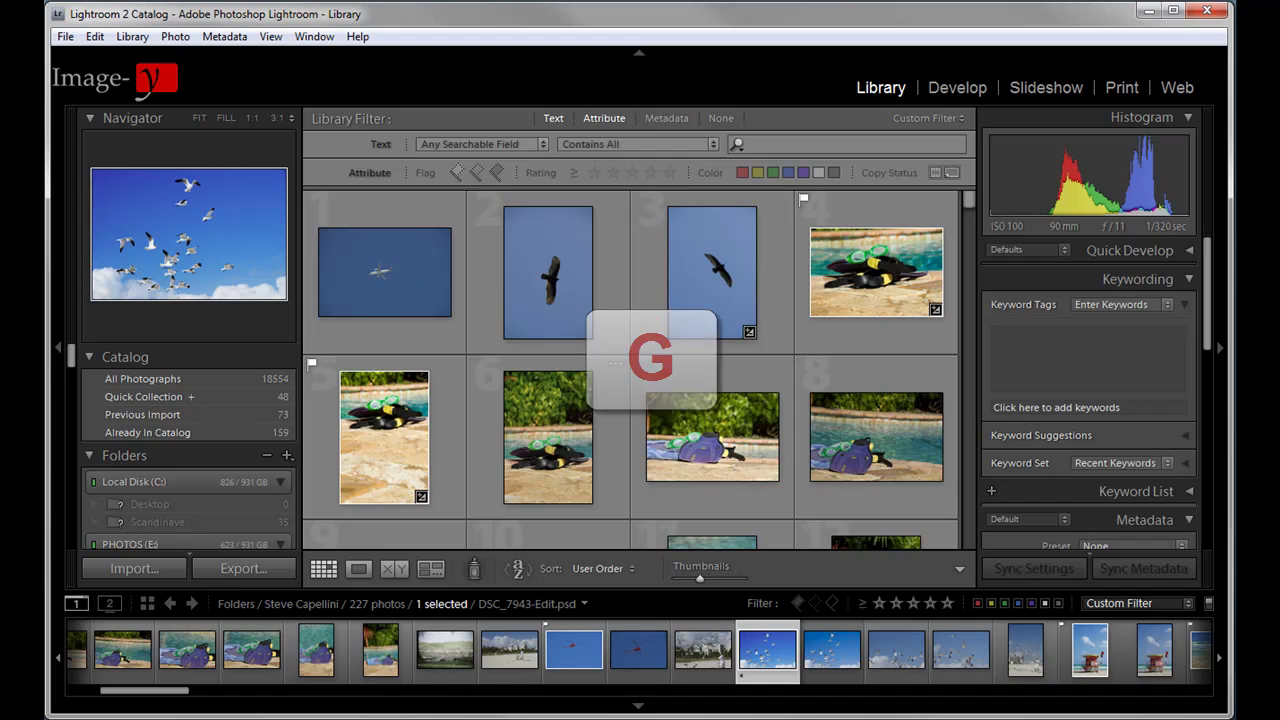
pyautogui.scroll(-1, 630, 370)
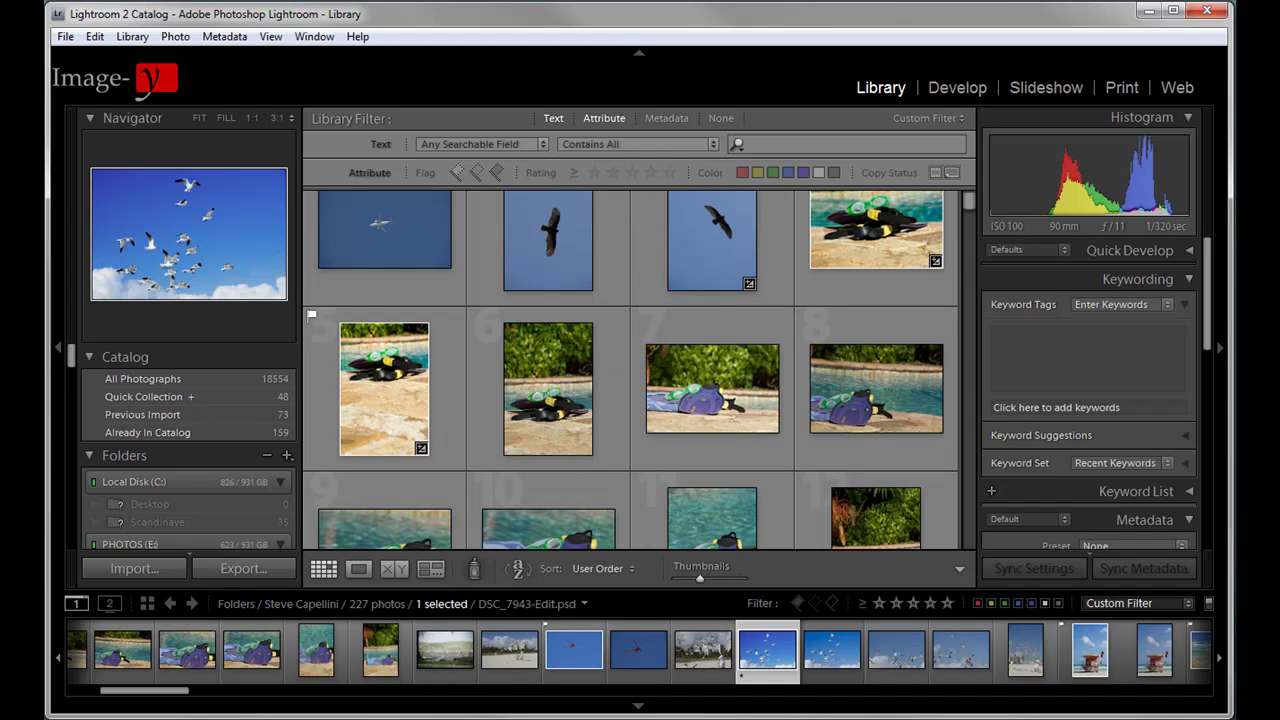
pyautogui.press('e')
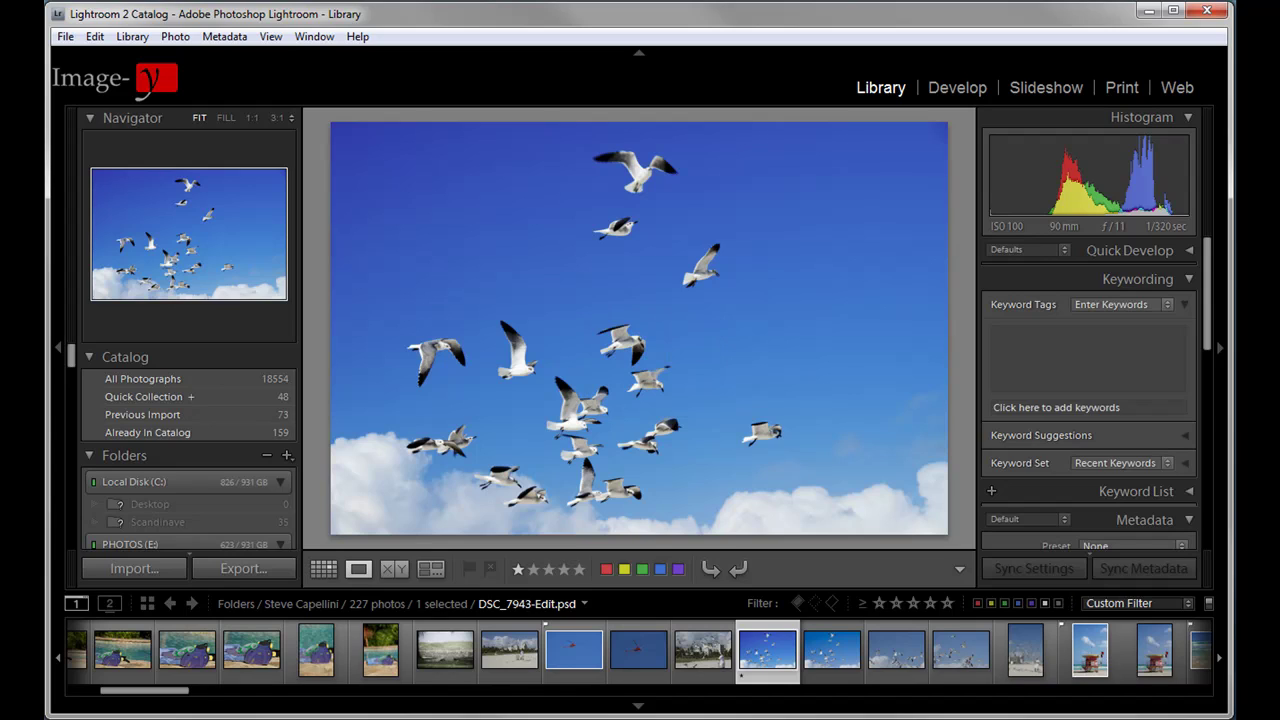
pyautogui.press('d')
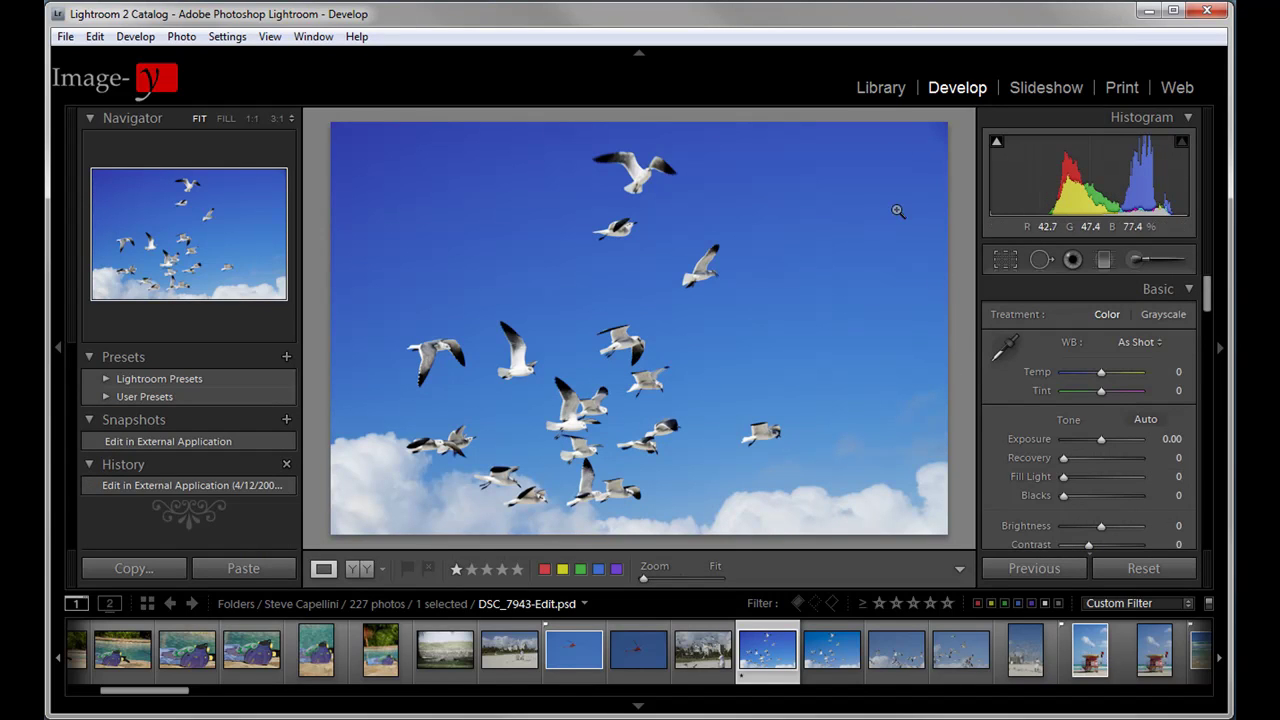
# Go back to the Library and browse the neighbouring filmstrip photos, ending on the seagull.
pyautogui.click(881, 87)
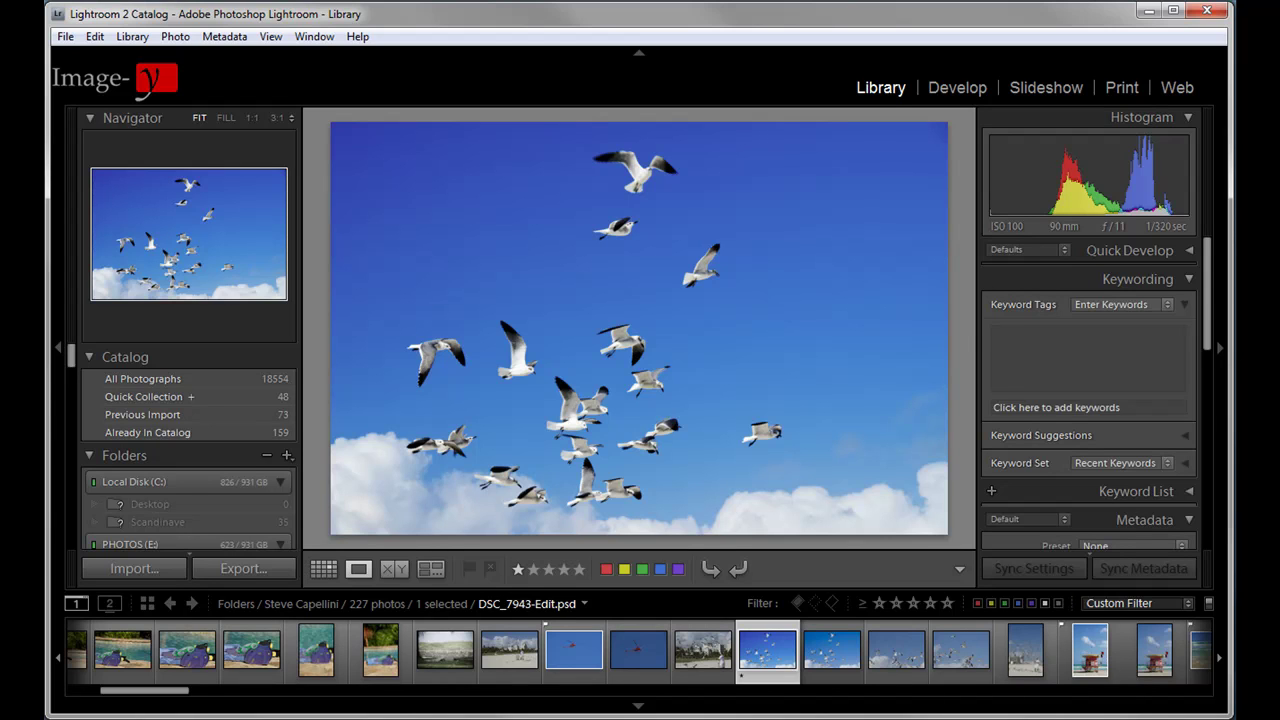
pyautogui.press('Left')
pyautogui.press('Left')
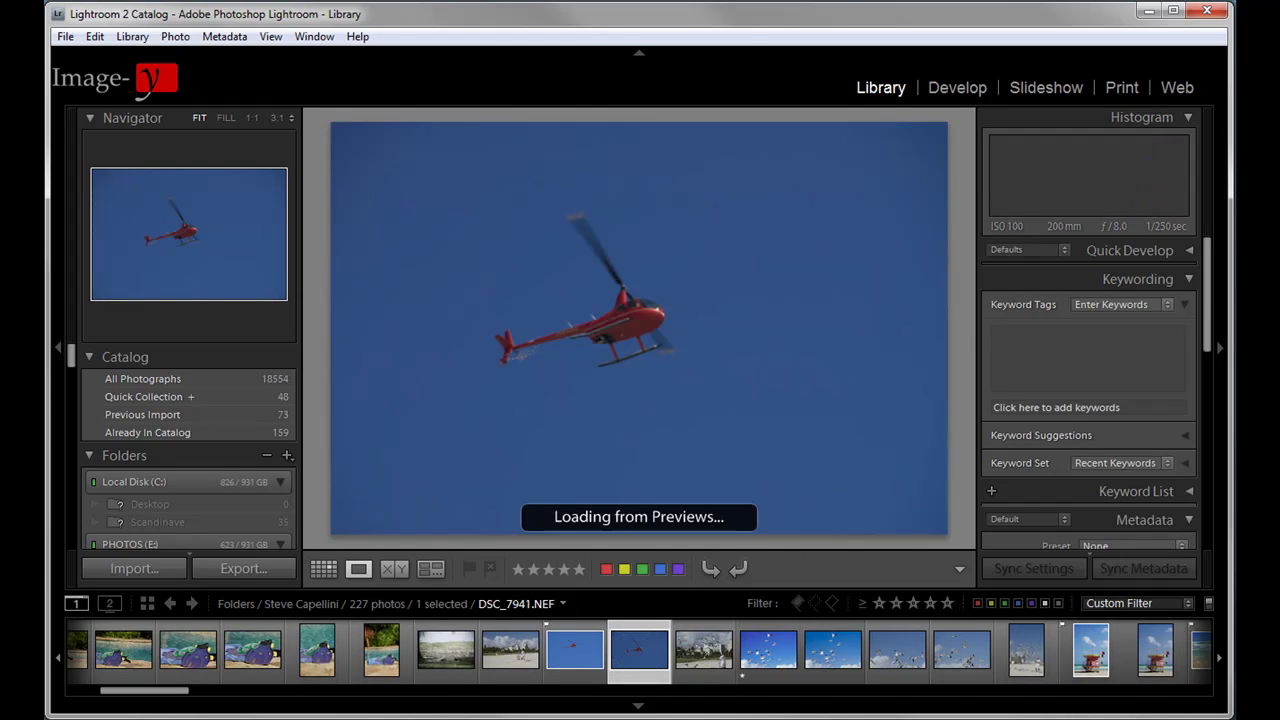
pyautogui.press('Right')
pyautogui.press('Right')
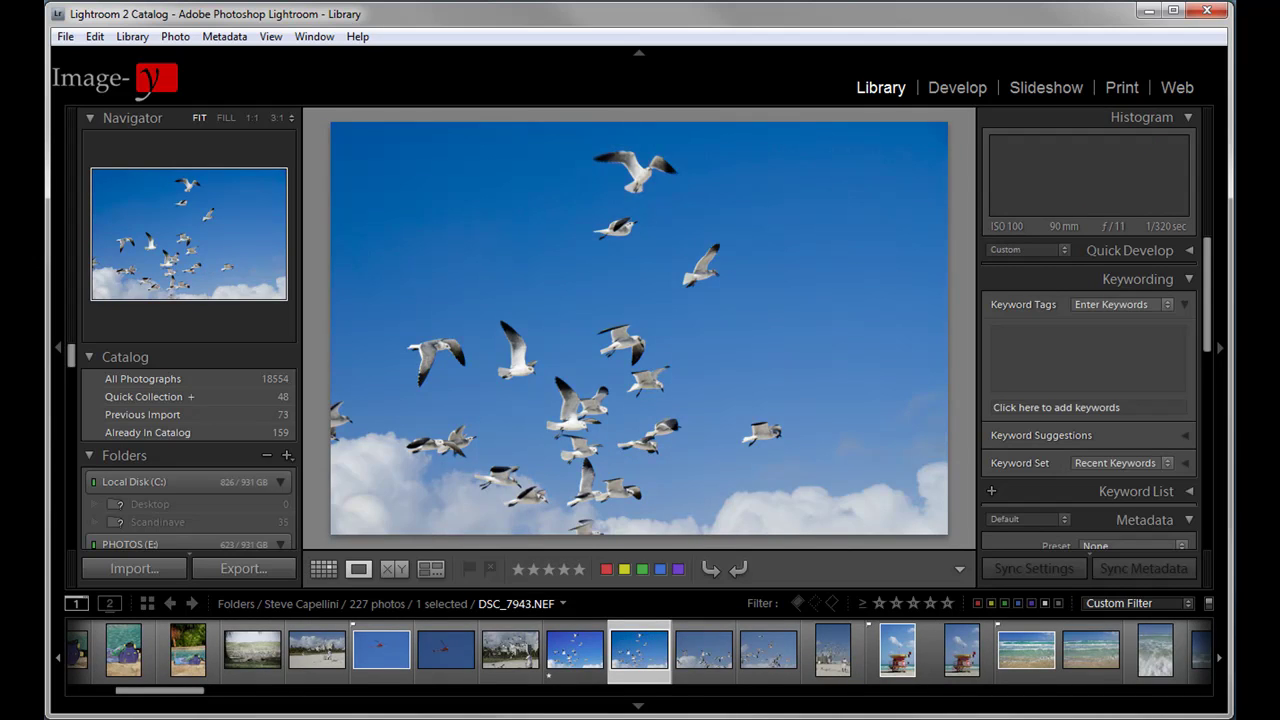
pyautogui.press('Right')
pyautogui.press('Right')
pyautogui.press('Left')
pyautogui.press('Left')
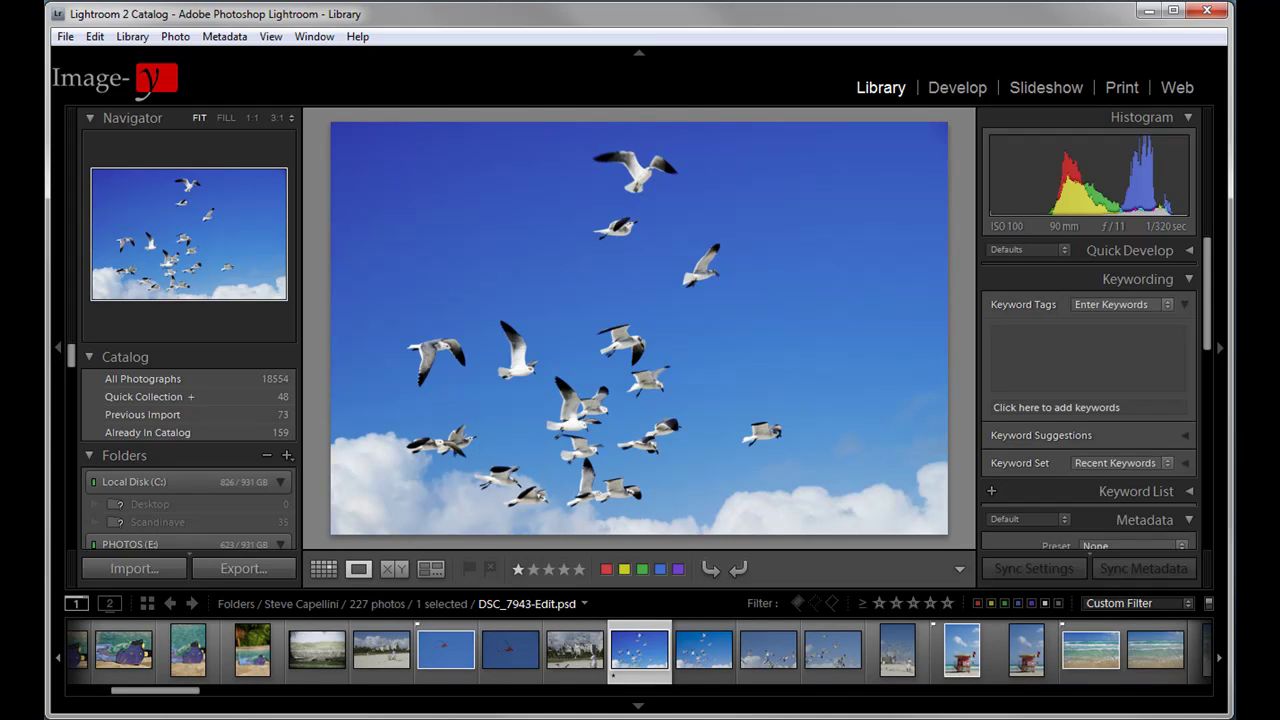
# Start renaming the seagull photo and check the File Naming presets, then cancel, keeping Filename.
pyautogui.press('F2')
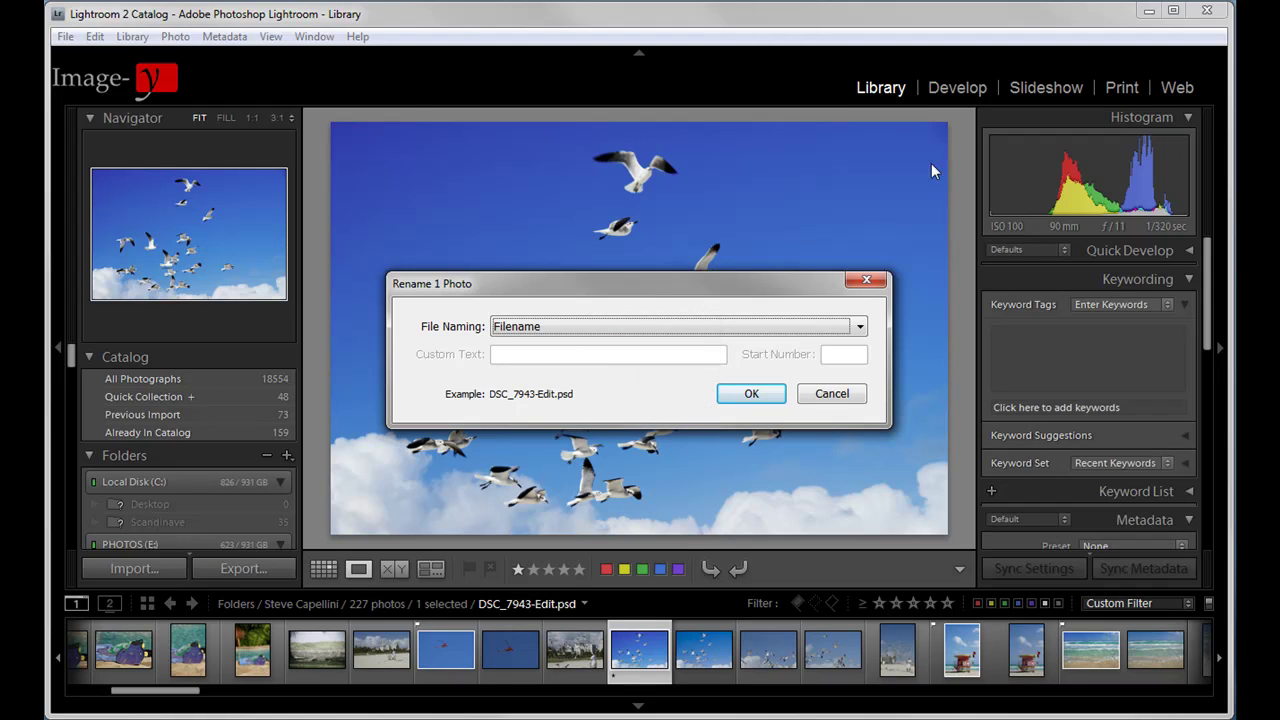
pyautogui.click(858, 328)
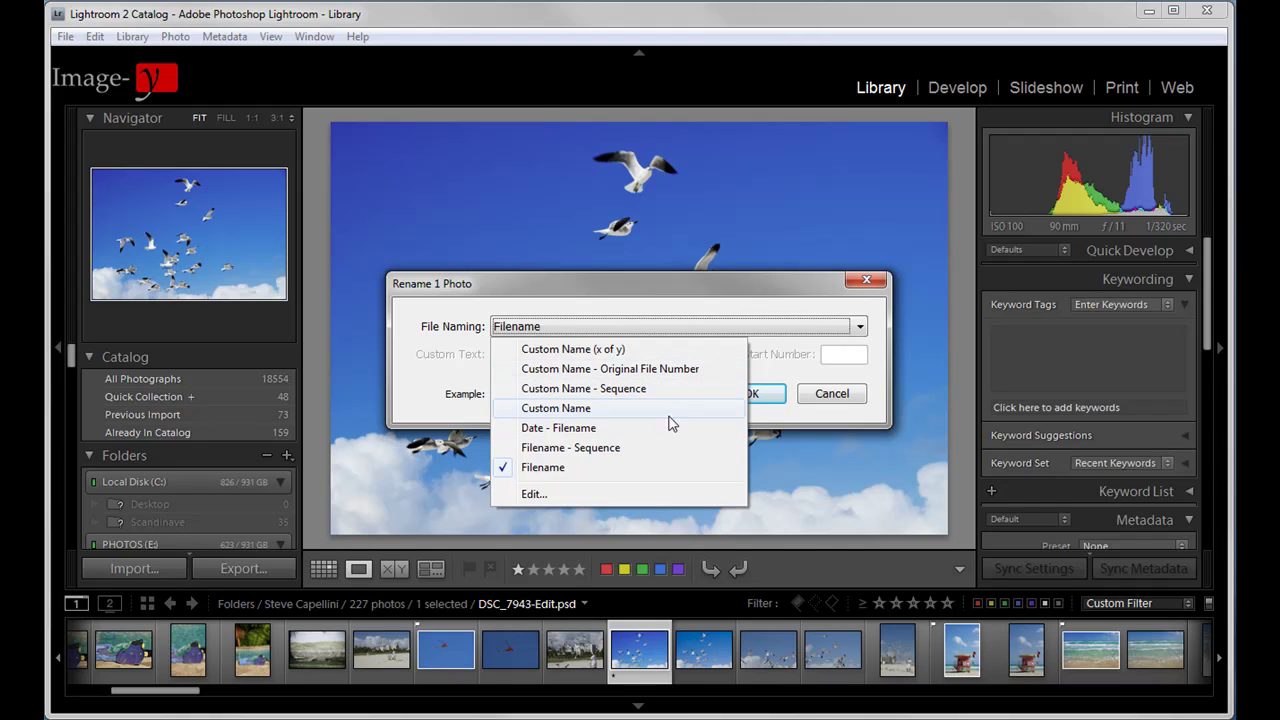
pyautogui.click(777, 302)
pyautogui.click(831, 396)
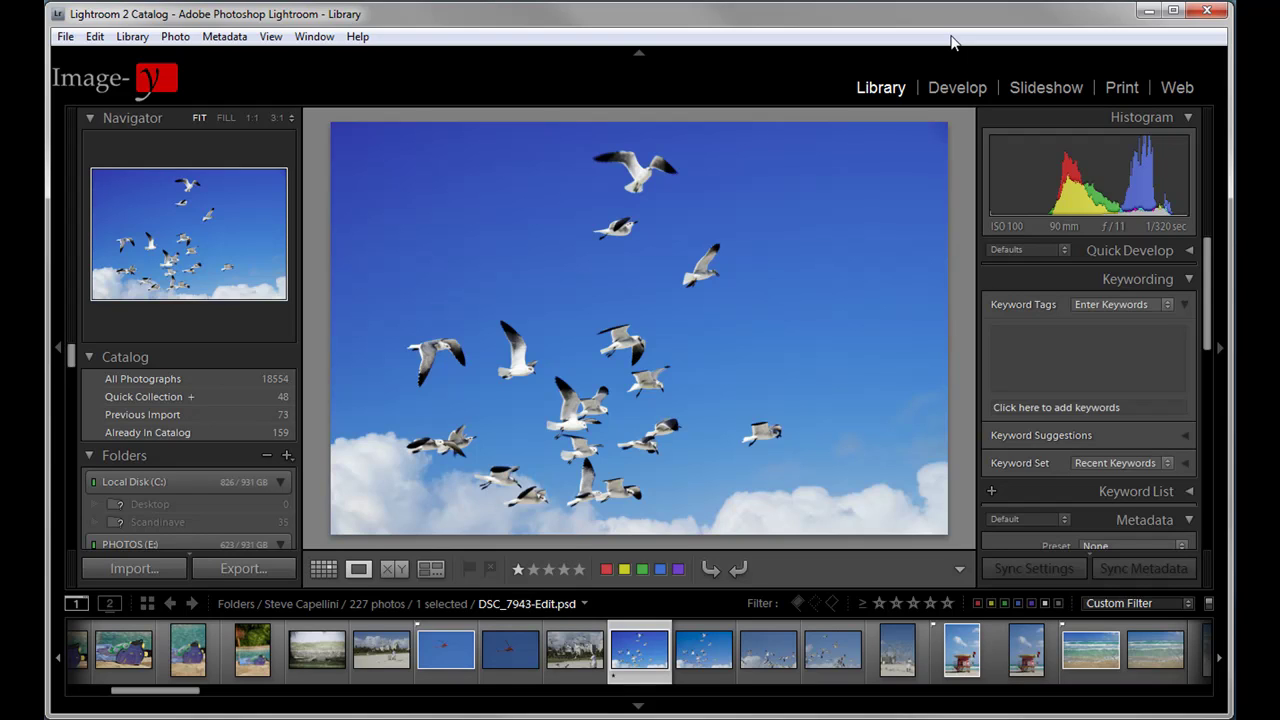
# Flag the seagull photo as a pick, then clear the flag.
pyautogui.press('p')
pyautogui.press('p')
pyautogui.press('u')
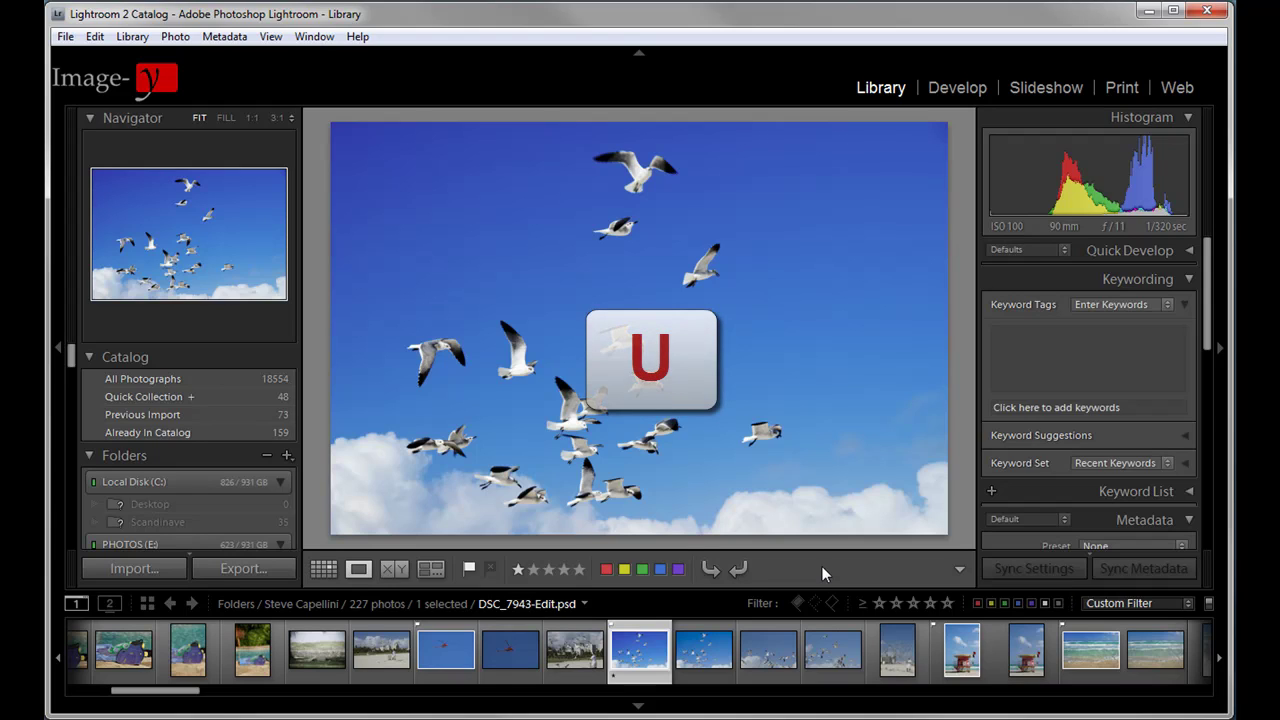
pyautogui.press('u')
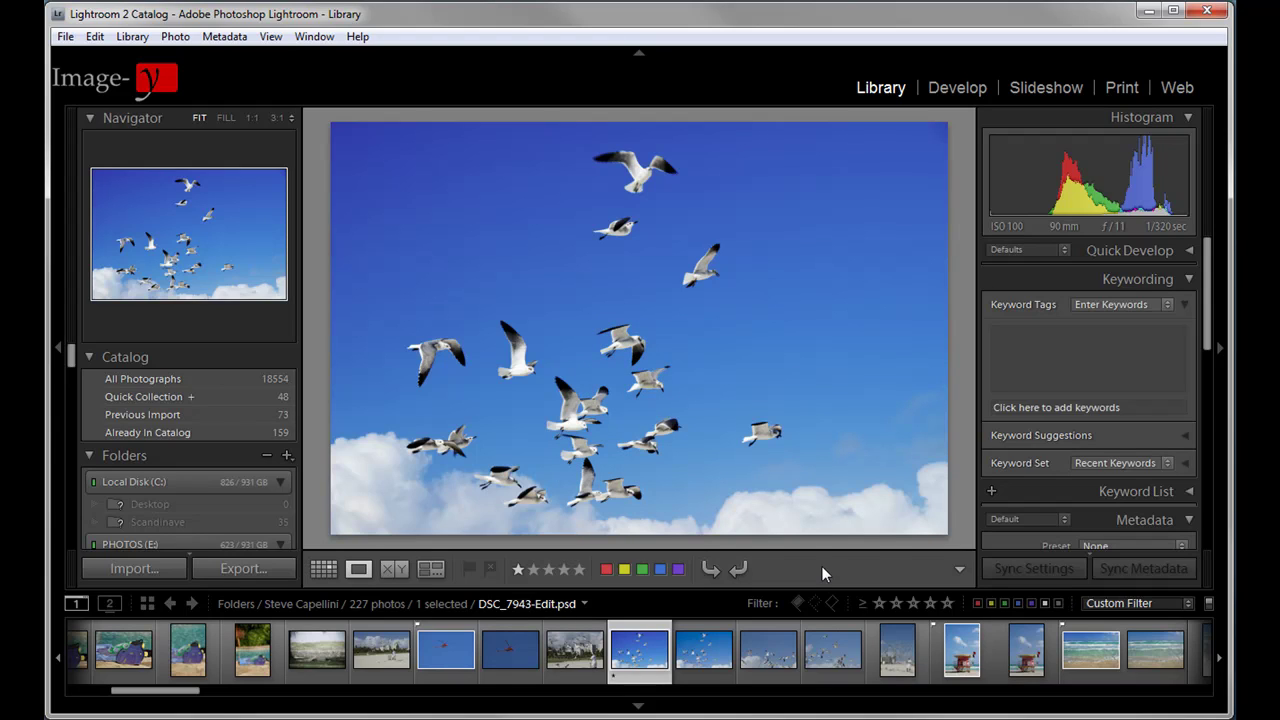
# Reject the photo, unflag and reject it again, then request deletion of rejected photos.
pyautogui.press('x')
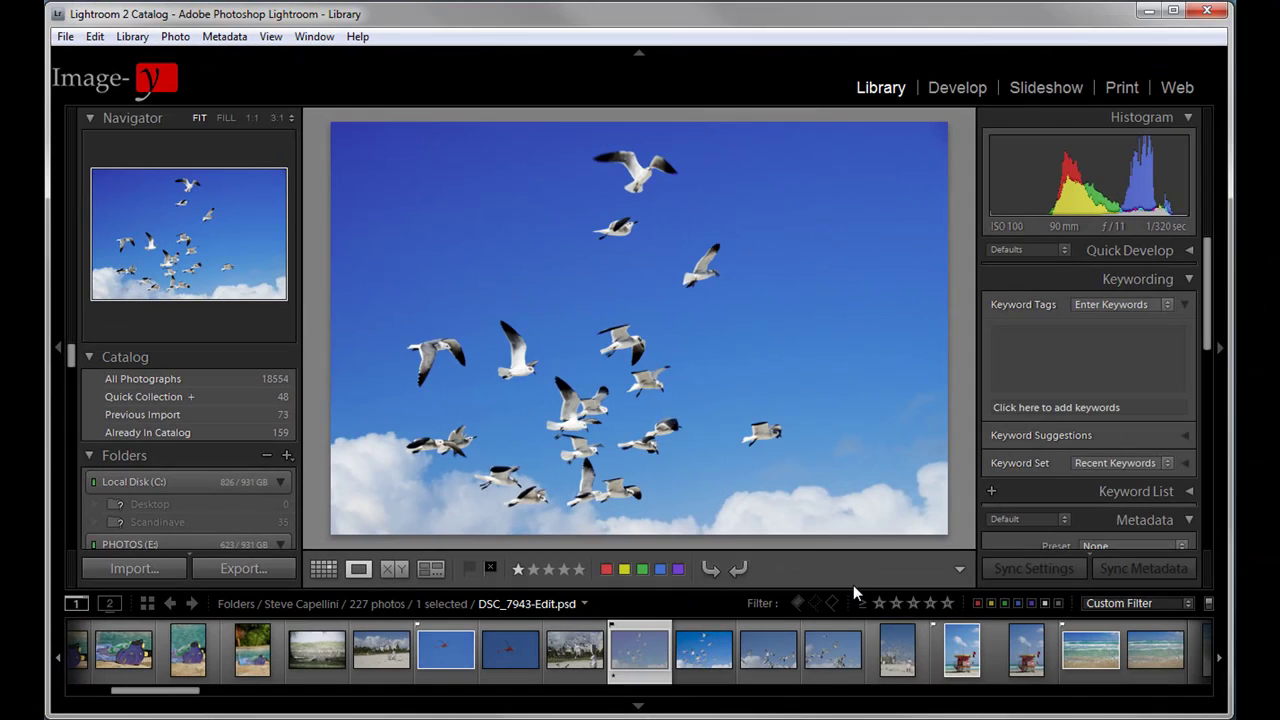
pyautogui.press('u')
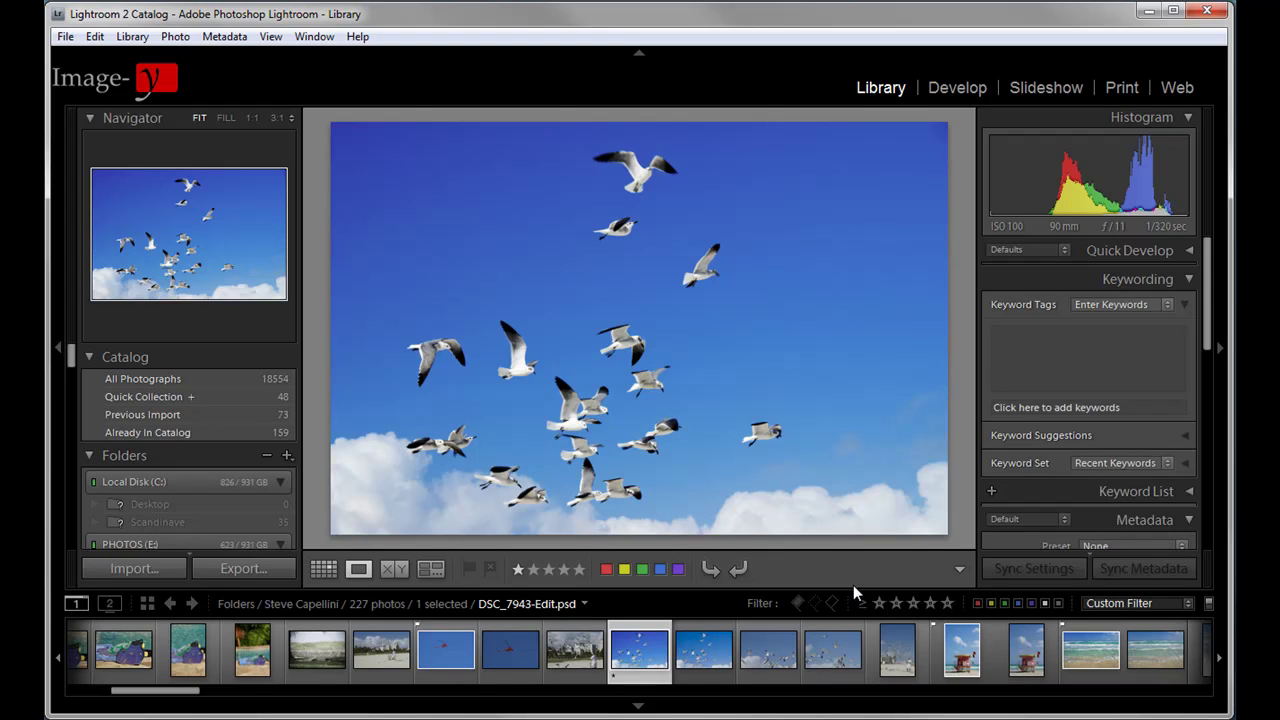
pyautogui.press('x')
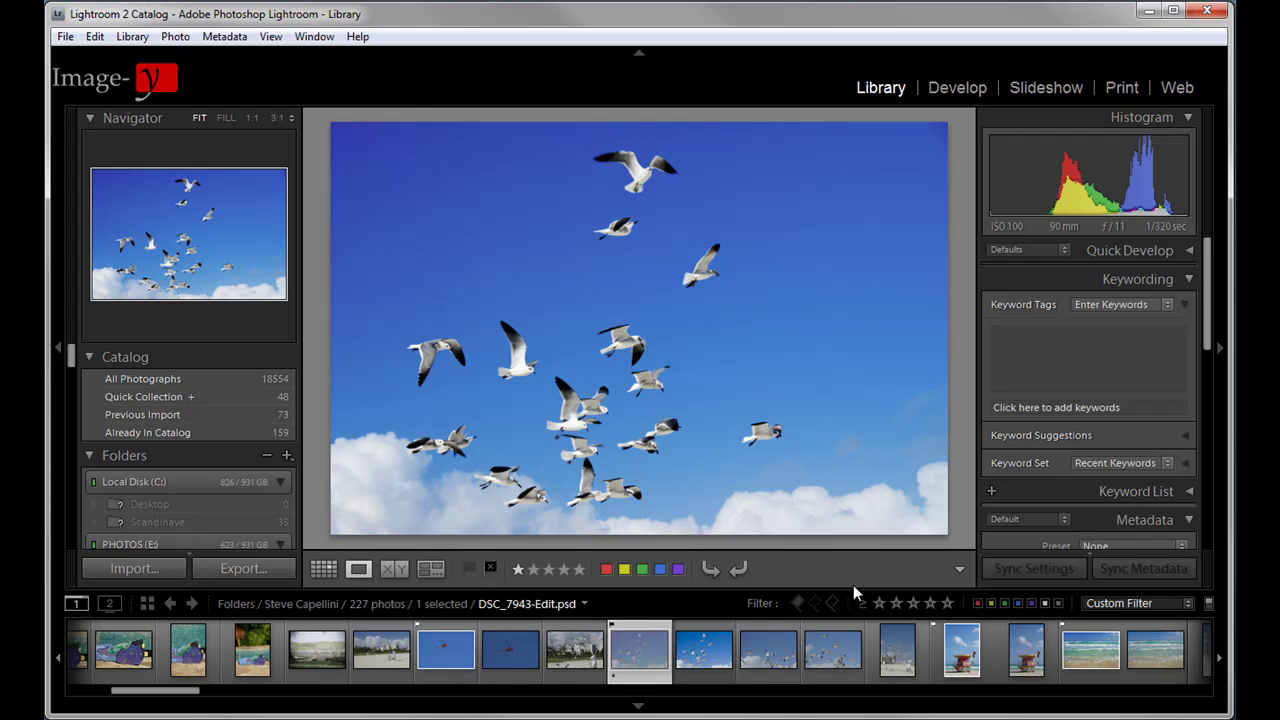
pyautogui.hotkey('ctrl', 'BackSpace')
pyautogui.hotkey('ctrl', 'BackSpace')
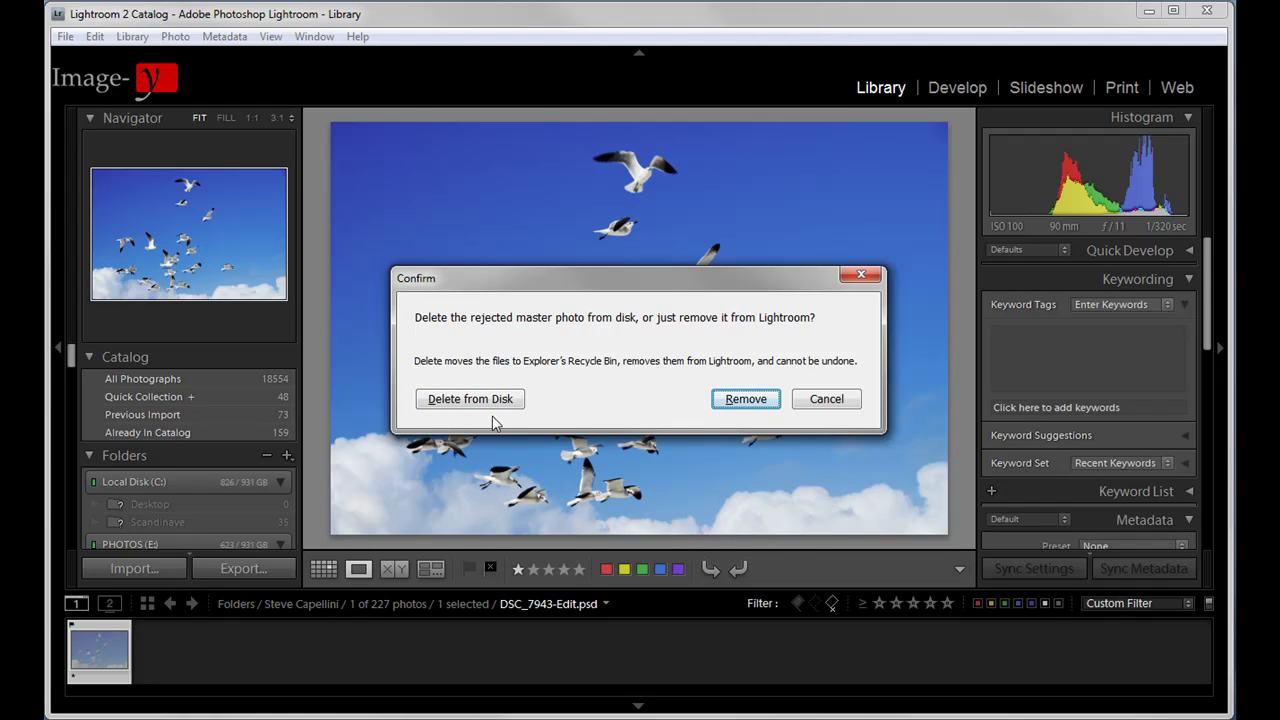
# Cancel the confirmation to delete the rejected seagull photo.
pyautogui.click(827, 401)
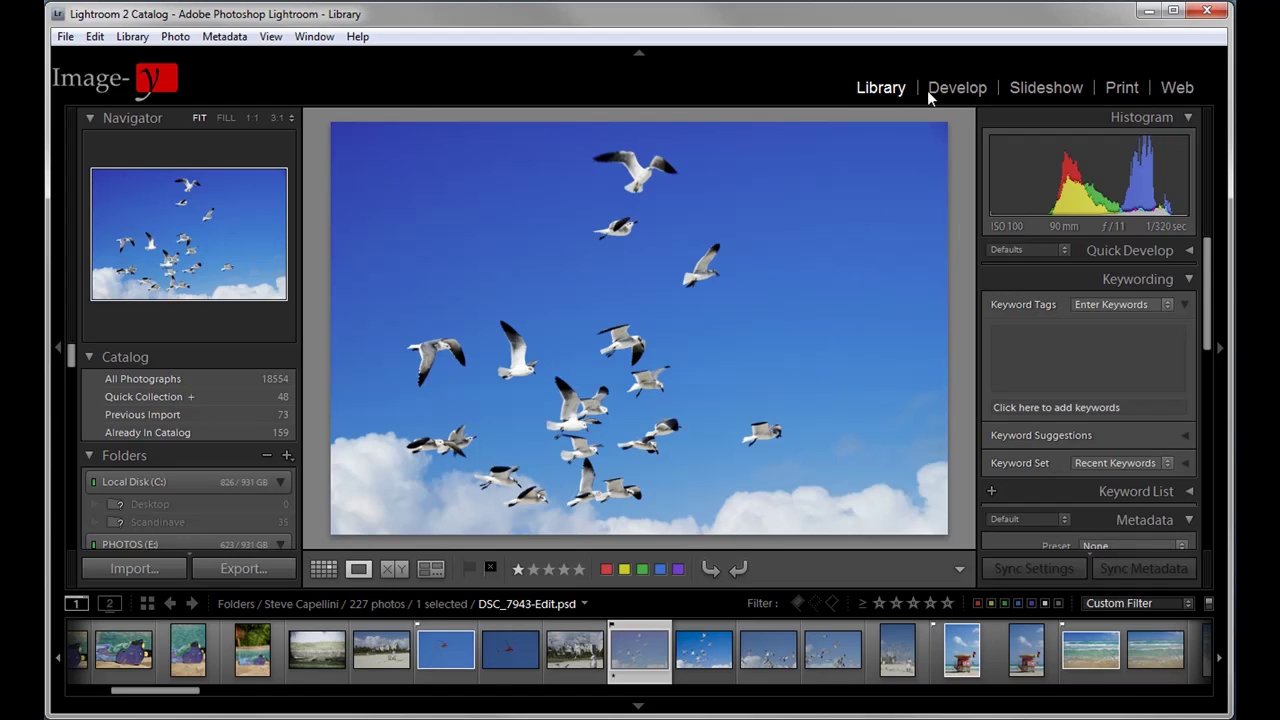
# In Develop, convert the seagull photo to grayscale and then back to colour.
pyautogui.click(960, 87)
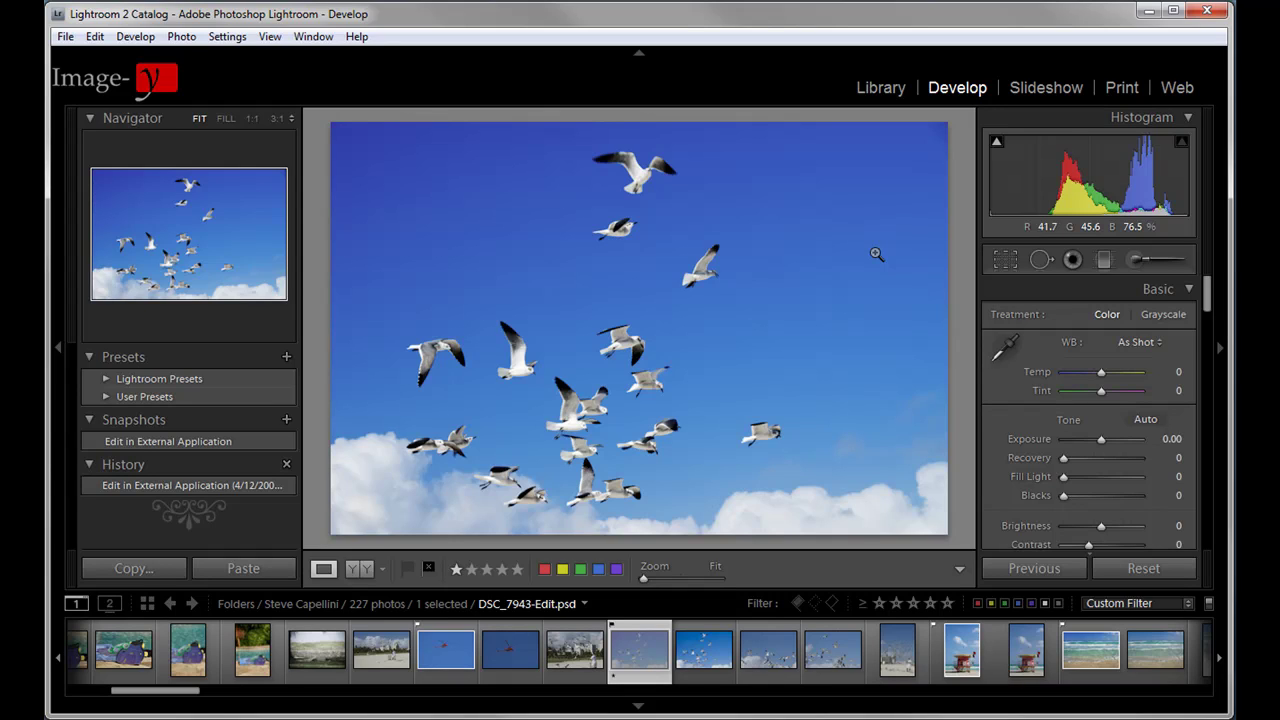
pyautogui.press('v')
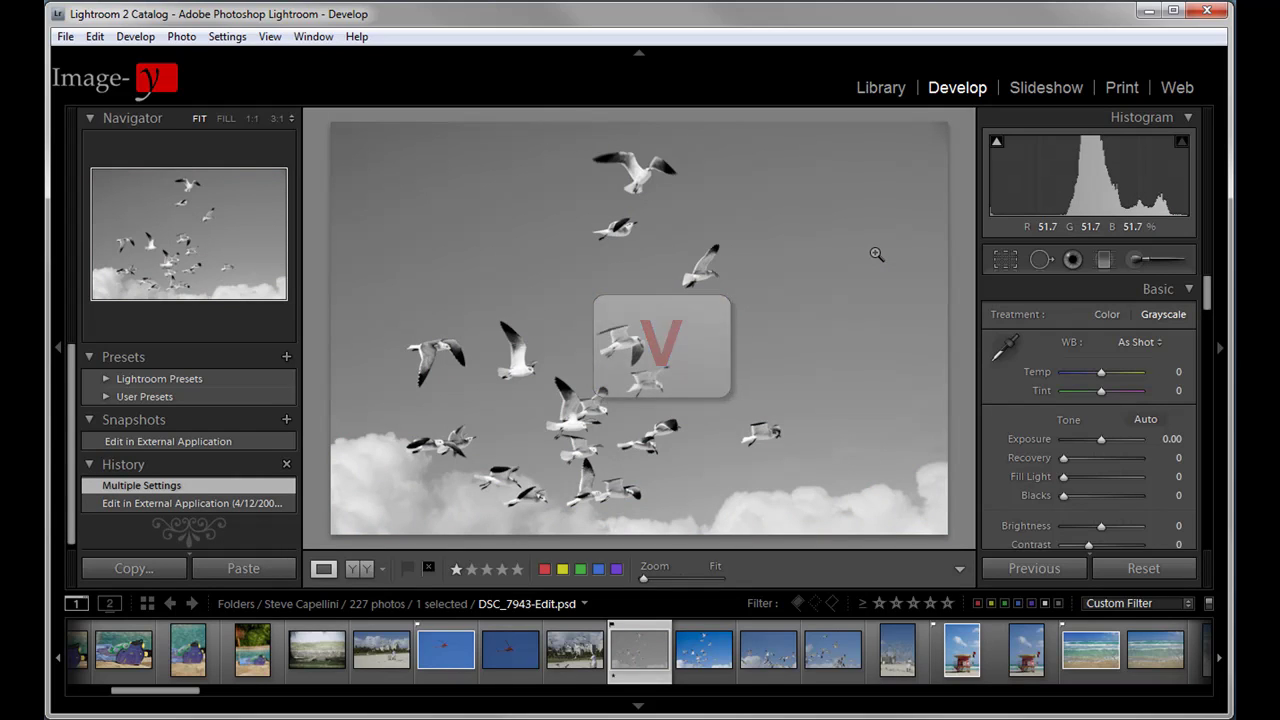
pyautogui.press('v')
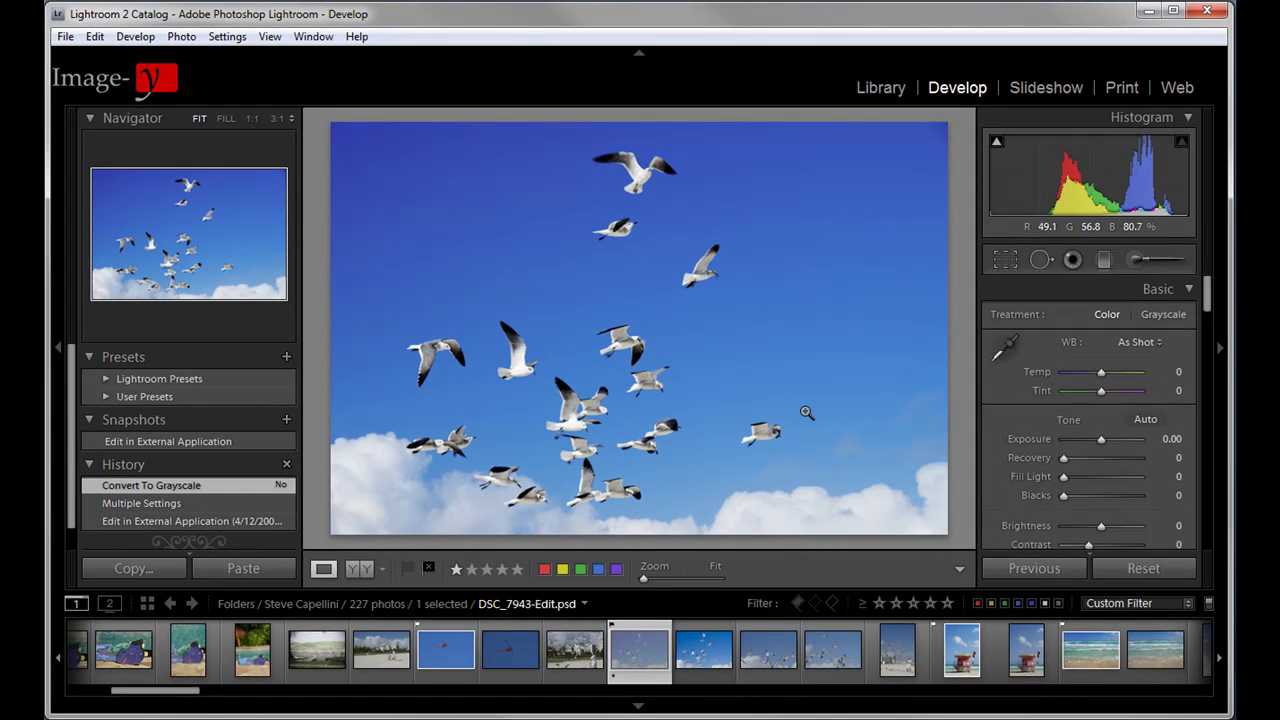
pyautogui.press('w')
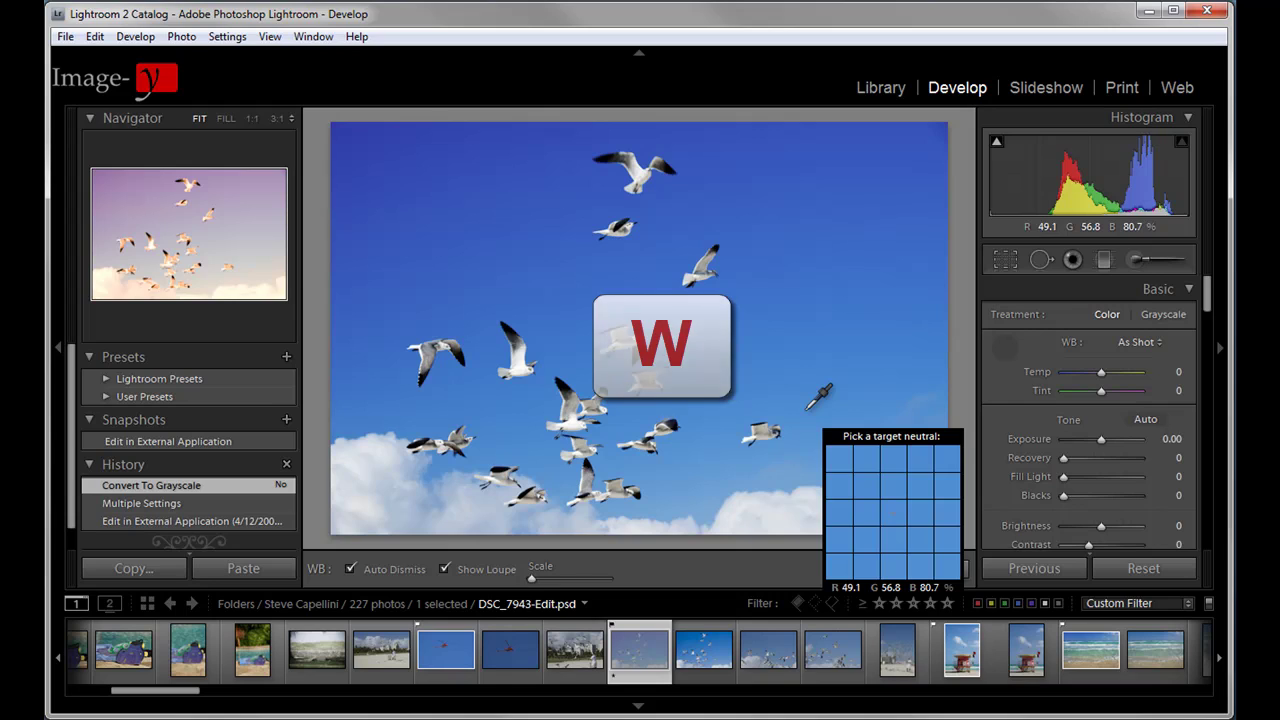
pyautogui.press('w')
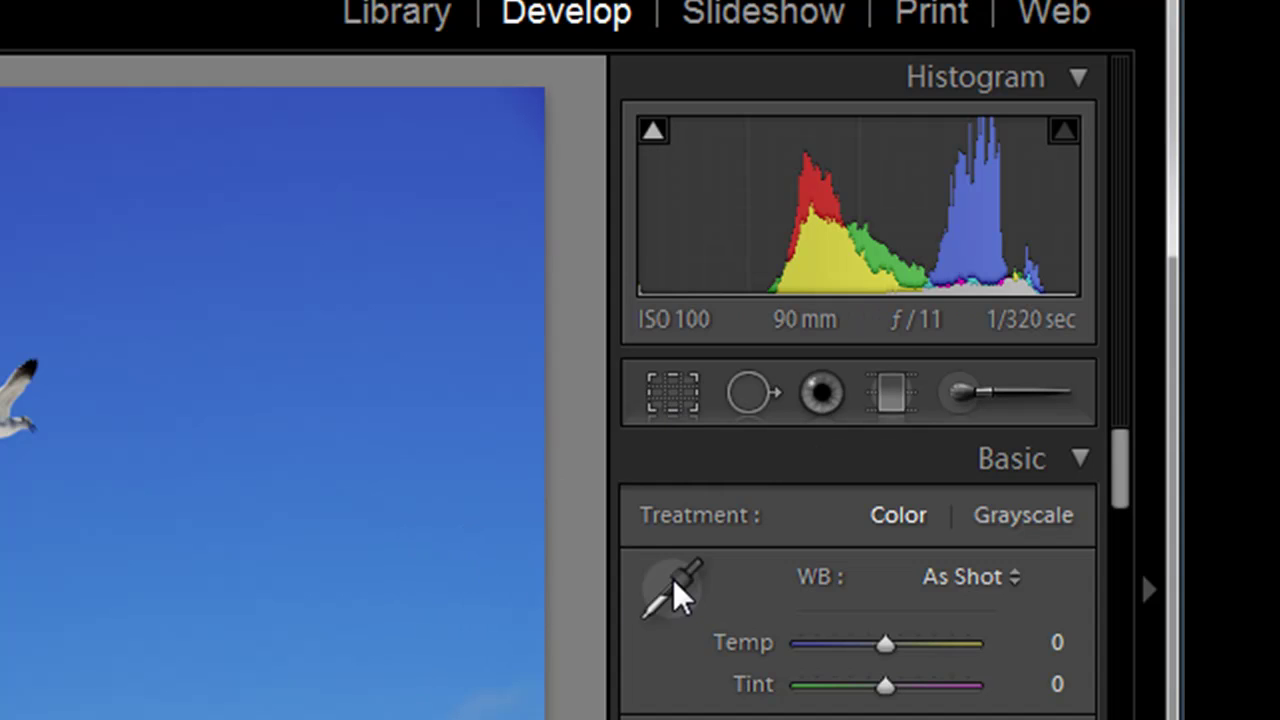
# Toggle Crop, Spot Removal and Graduated Filter on and off, ending on the Adjustment Brush.
pyautogui.press('r')
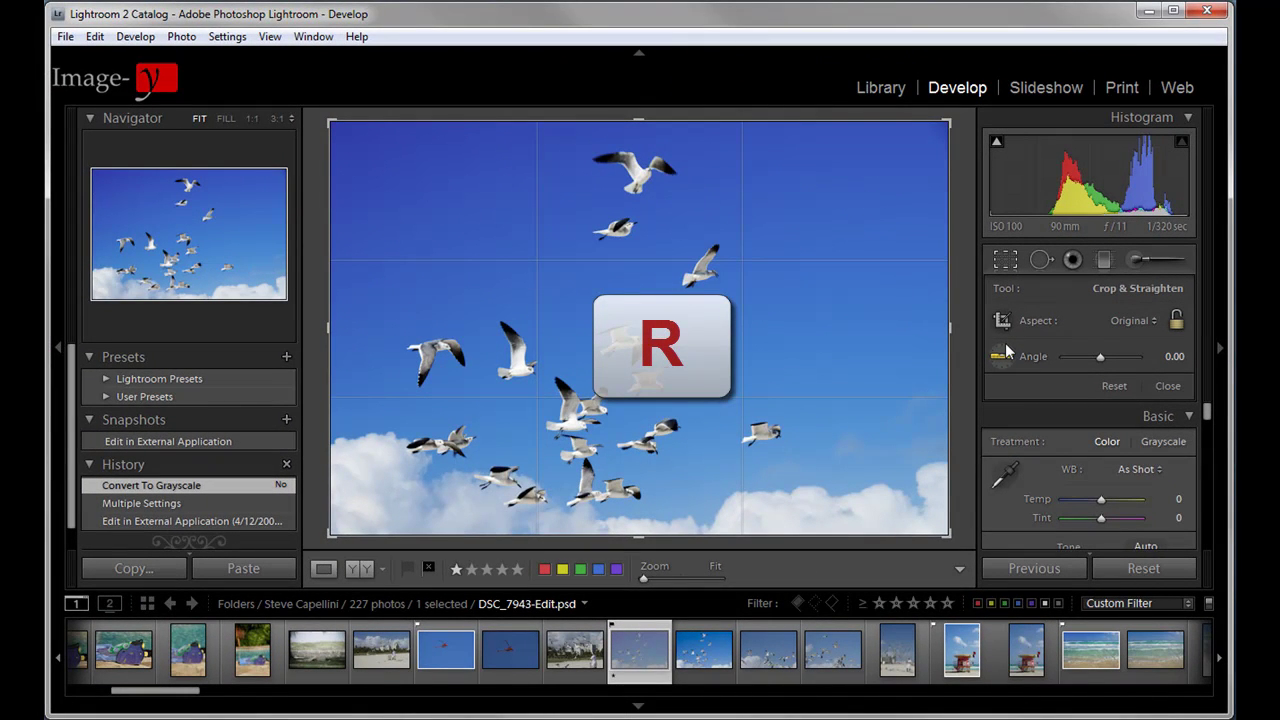
pyautogui.press('r')
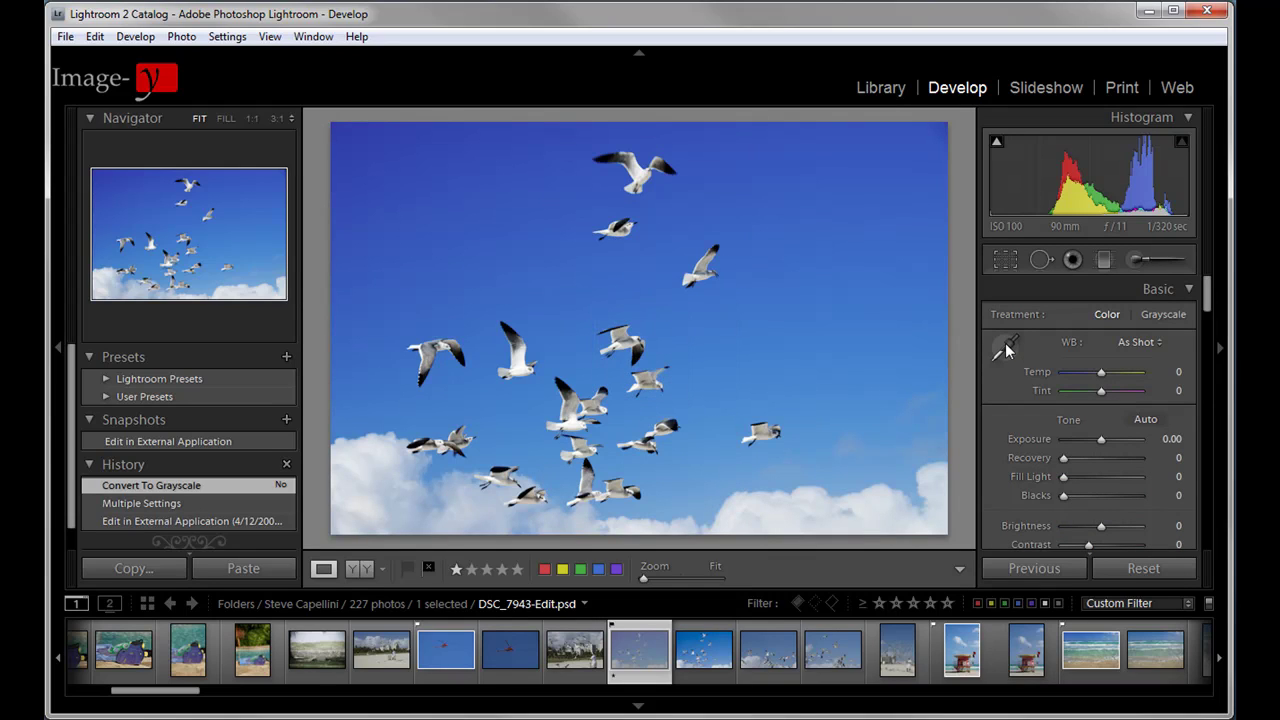
pyautogui.press('n')
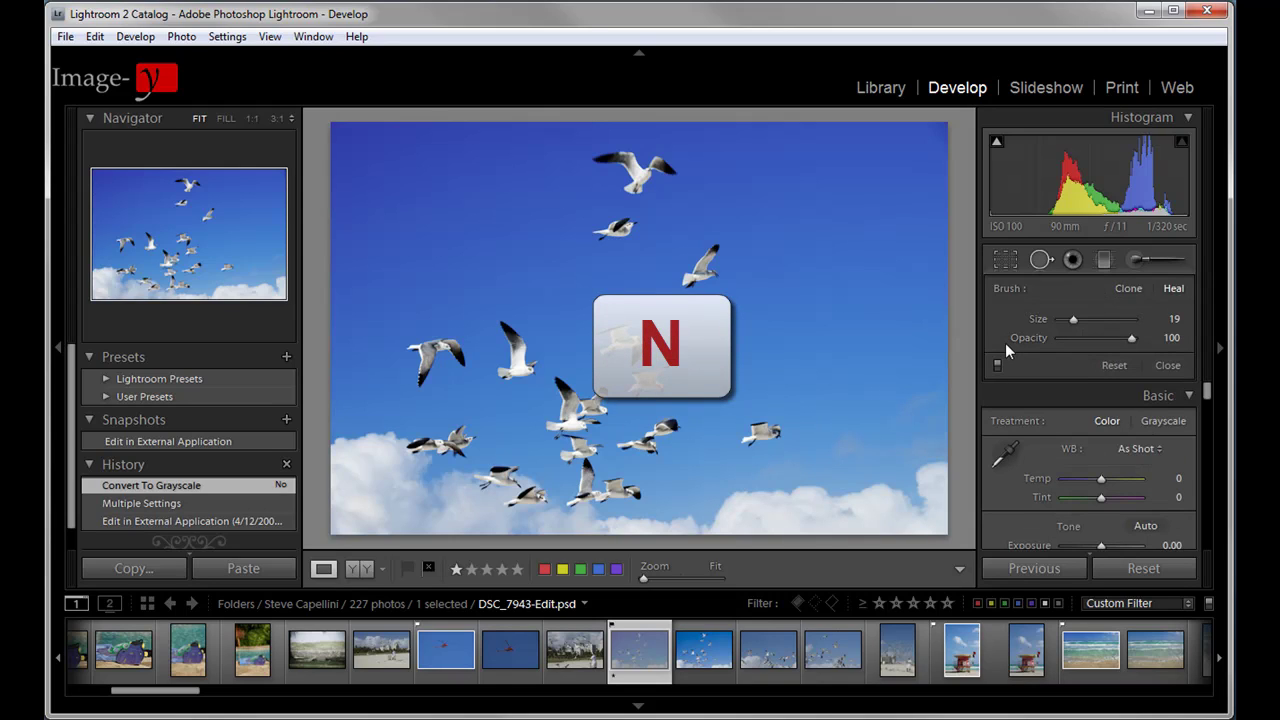
pyautogui.press('n')
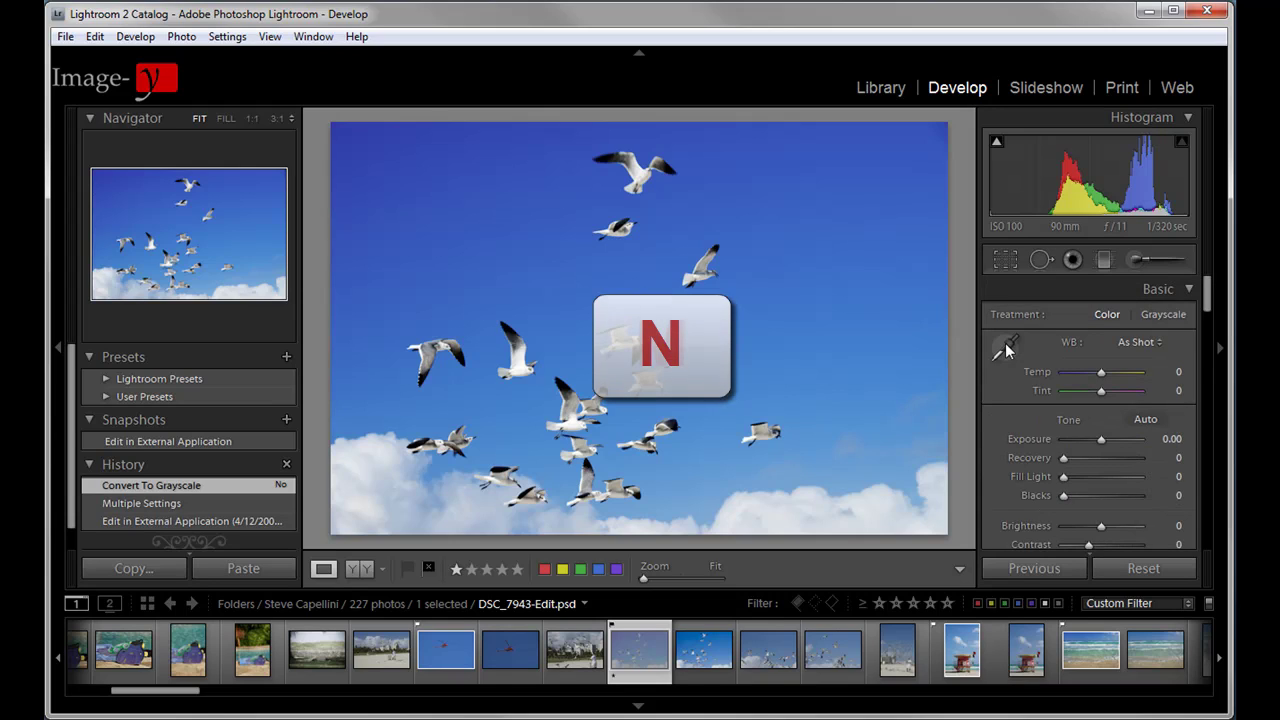
pyautogui.press('m')
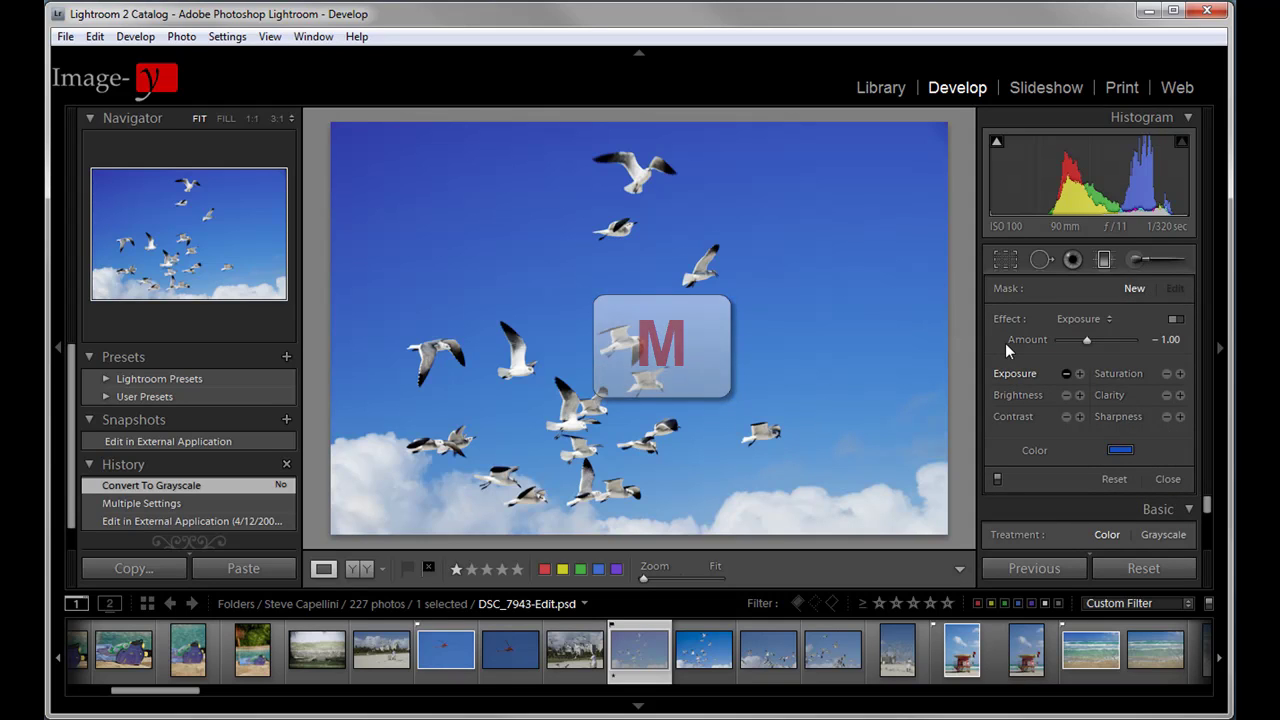
pyautogui.press('m')
pyautogui.press('k')
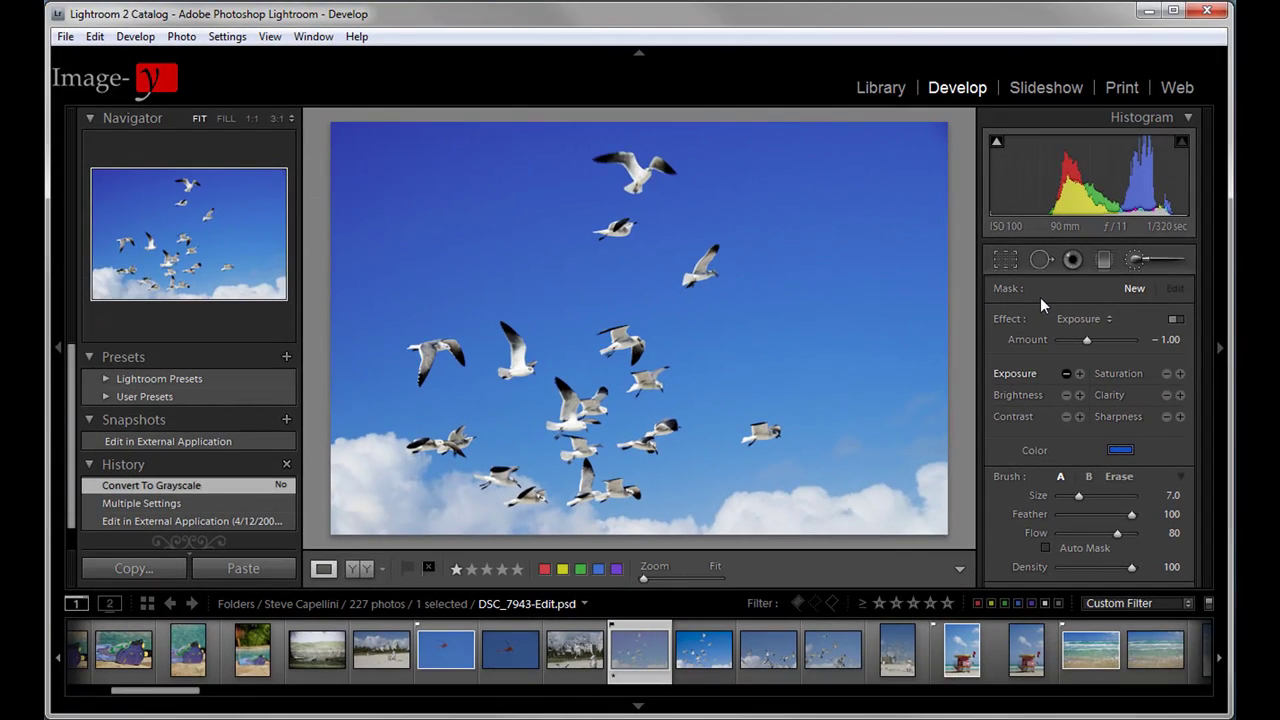
# Show the clipping warnings on the photo, then hide them so the wingtips are black again.
pyautogui.press('j')
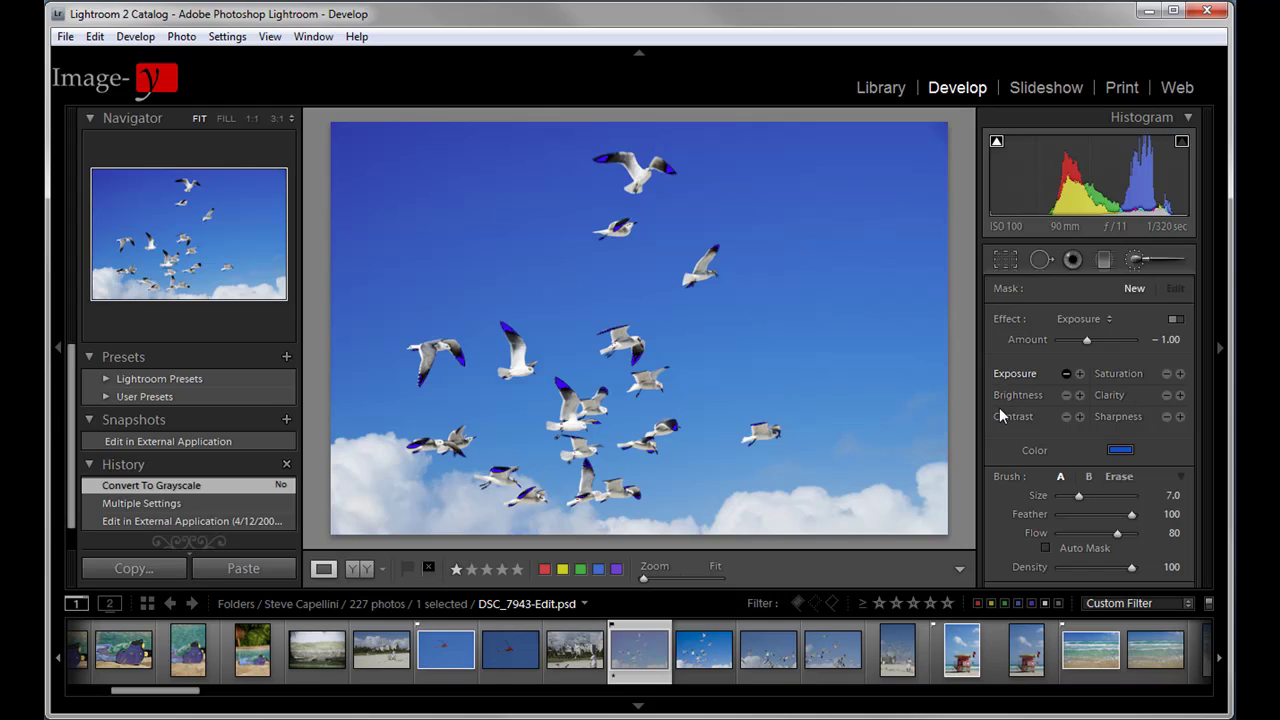
pyautogui.press('j')
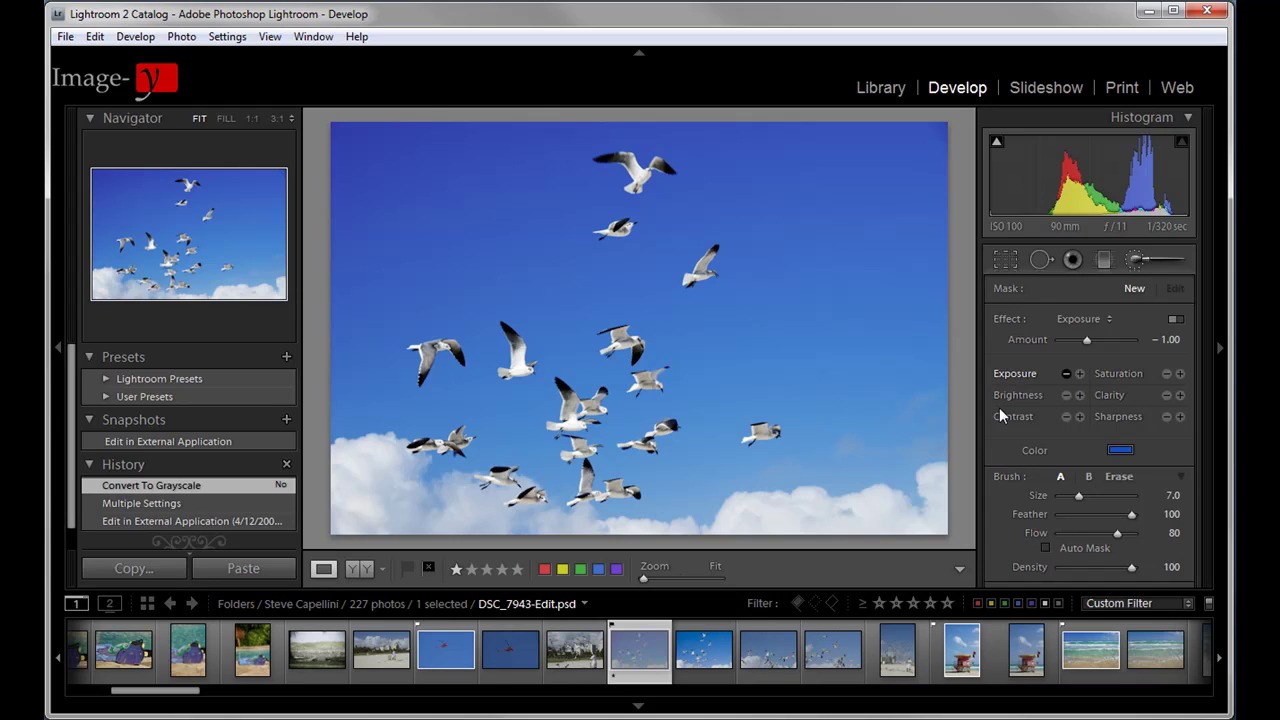
pyautogui.press('k')
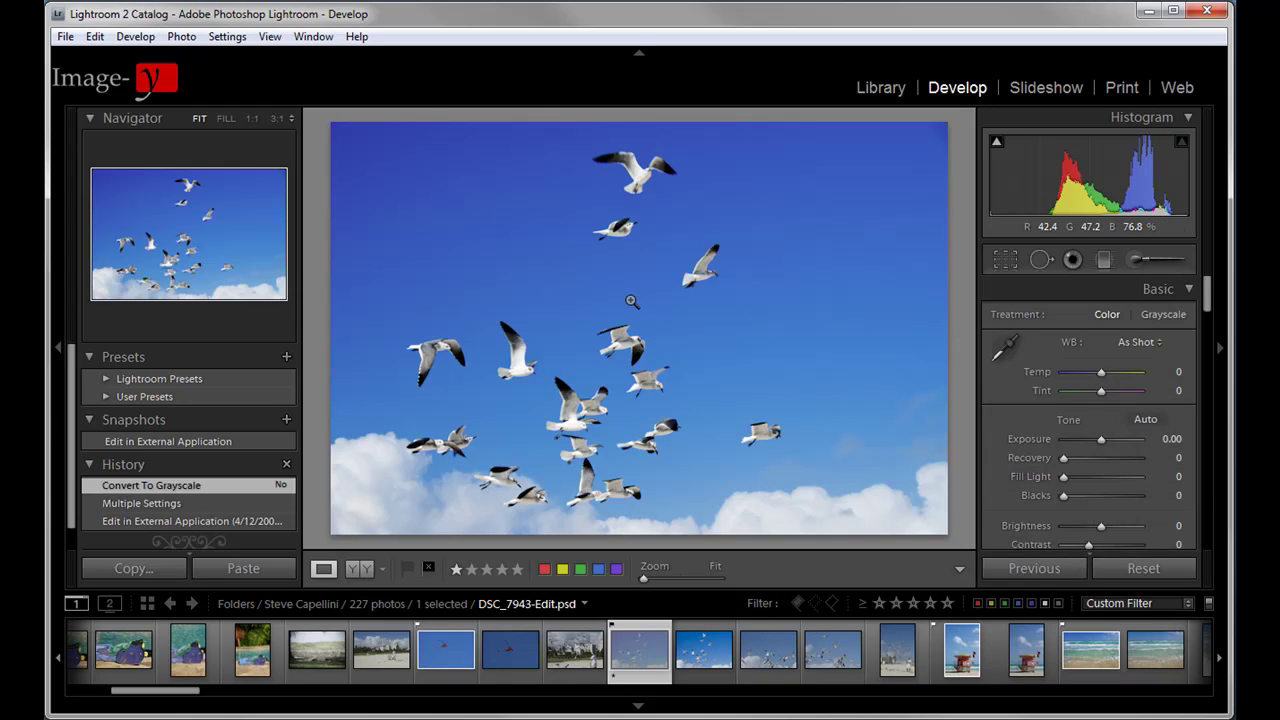
pyautogui.rightClick(680, 307)
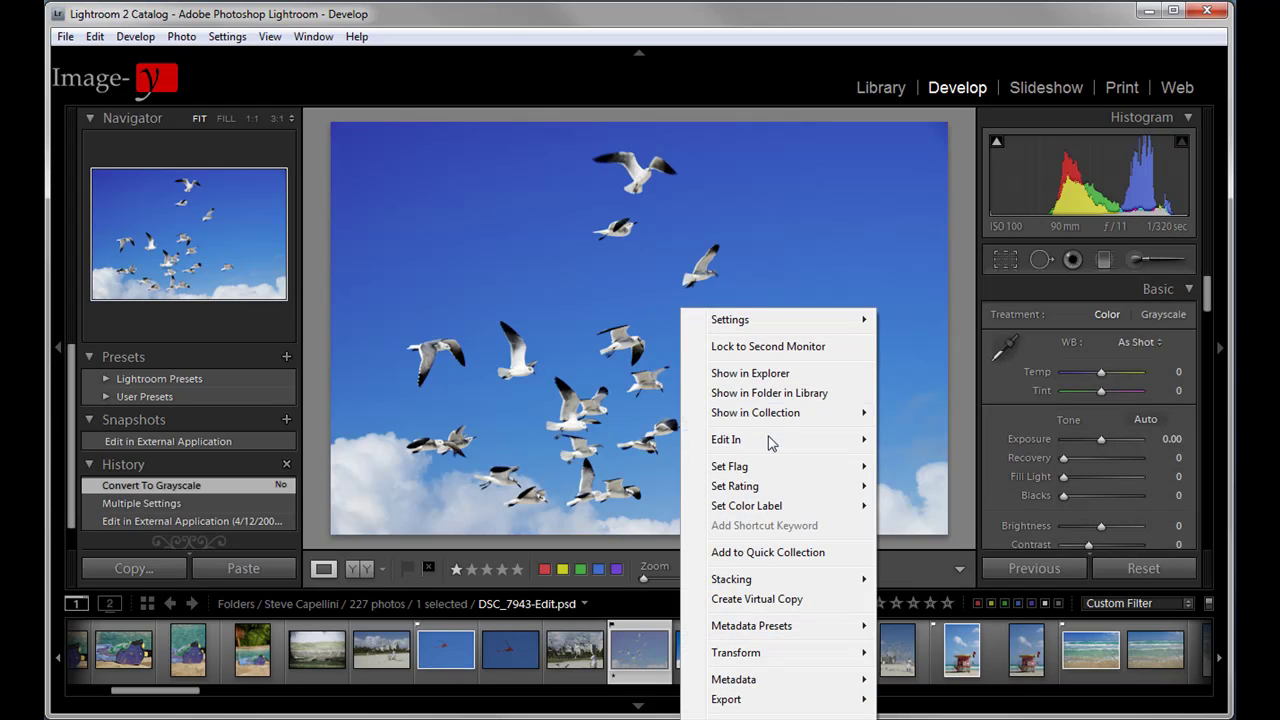
pyautogui.moveTo(772, 444)
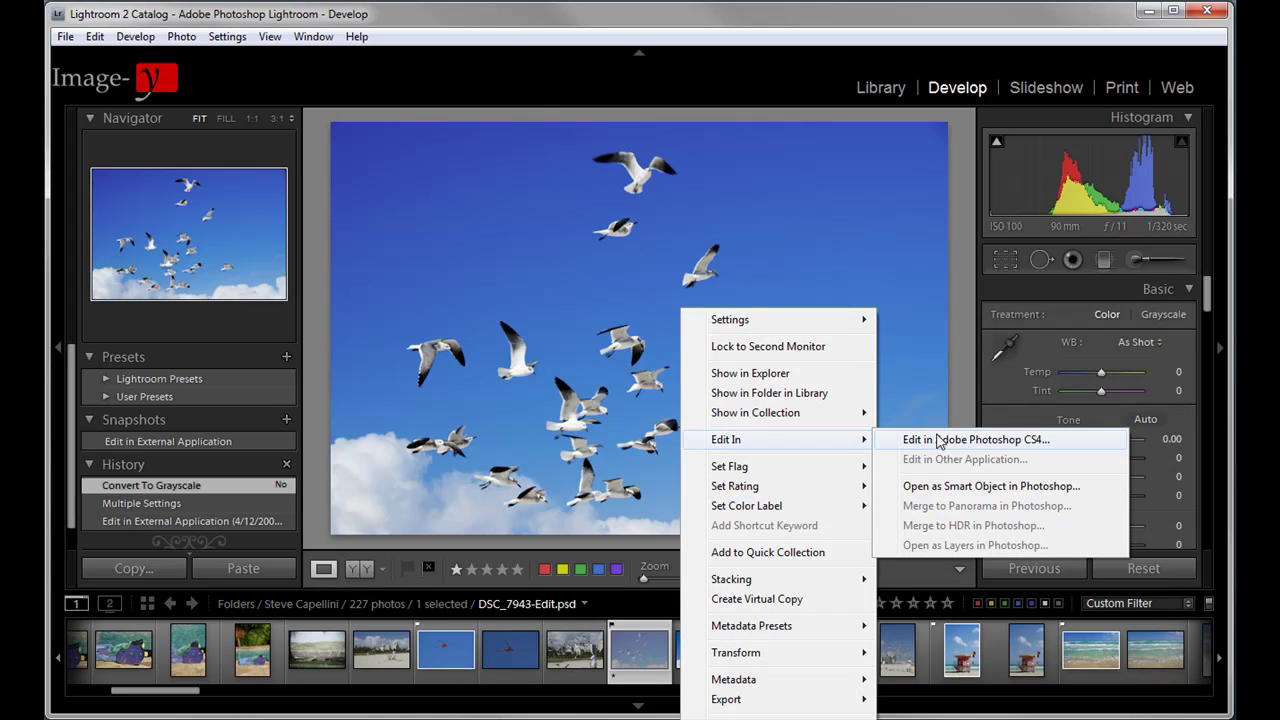
pyautogui.click(907, 171)
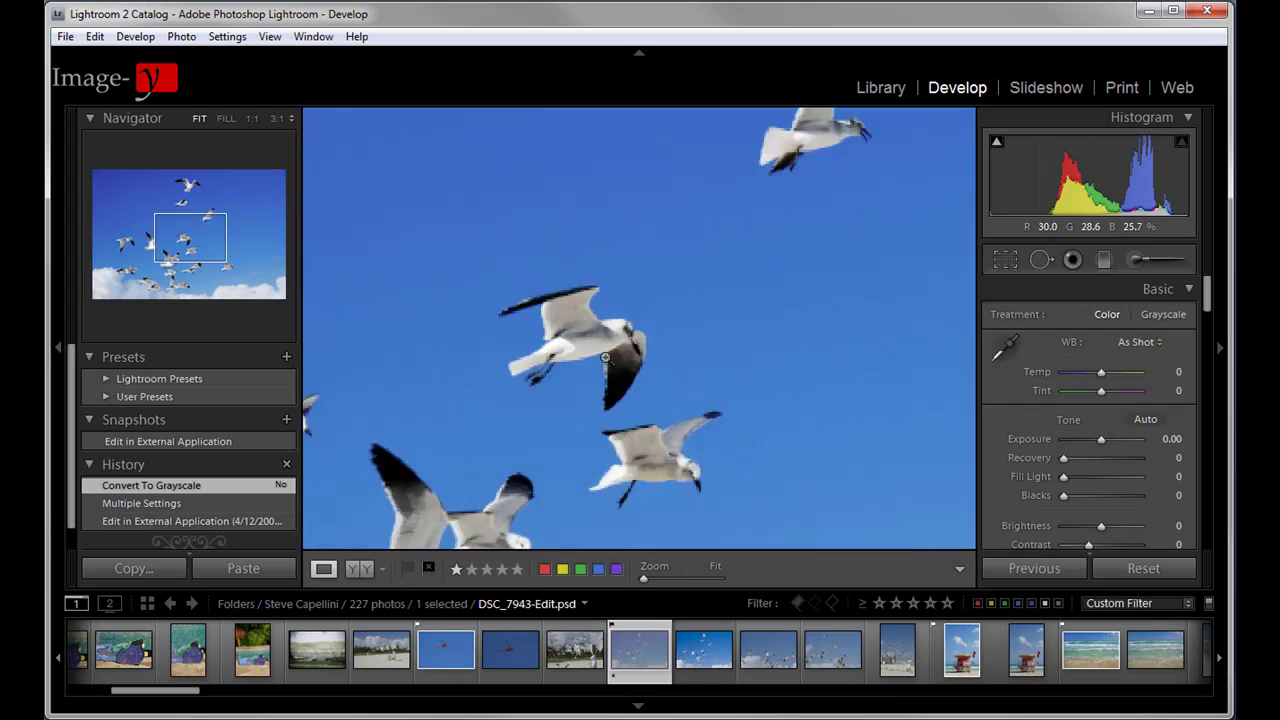
pyautogui.click(605, 357)
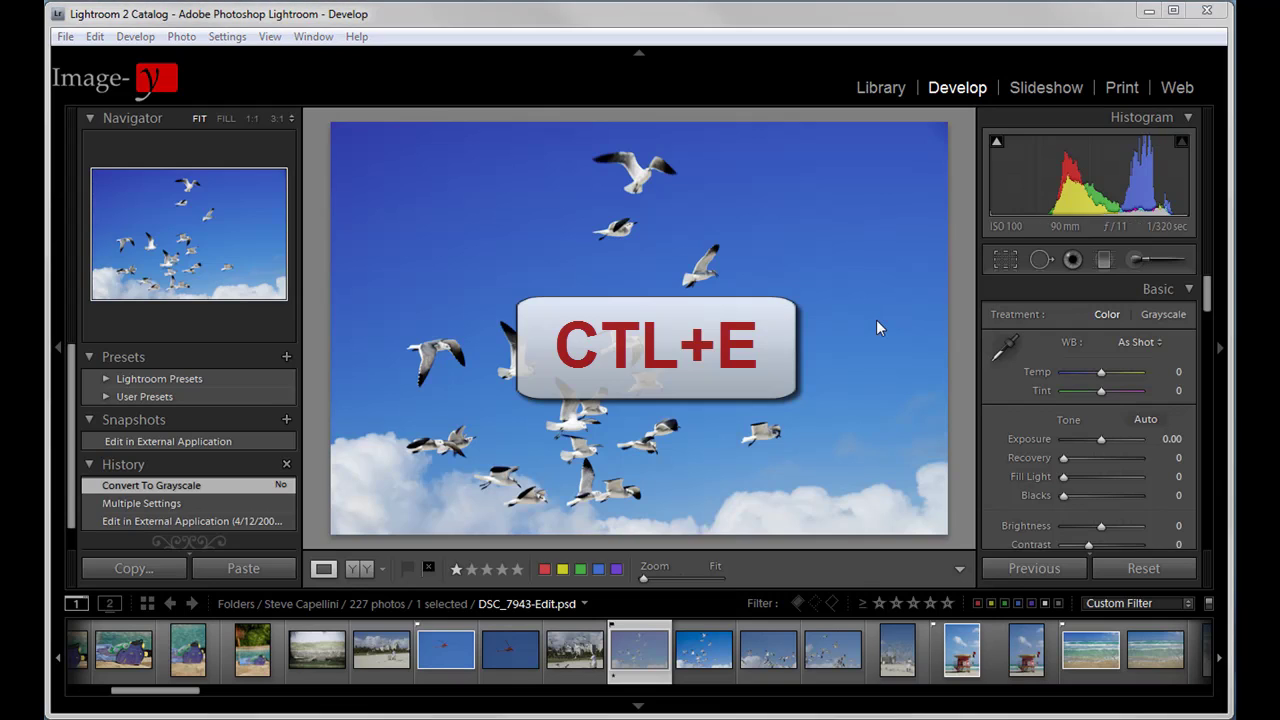
pyautogui.hotkey('ctrl', 'e')
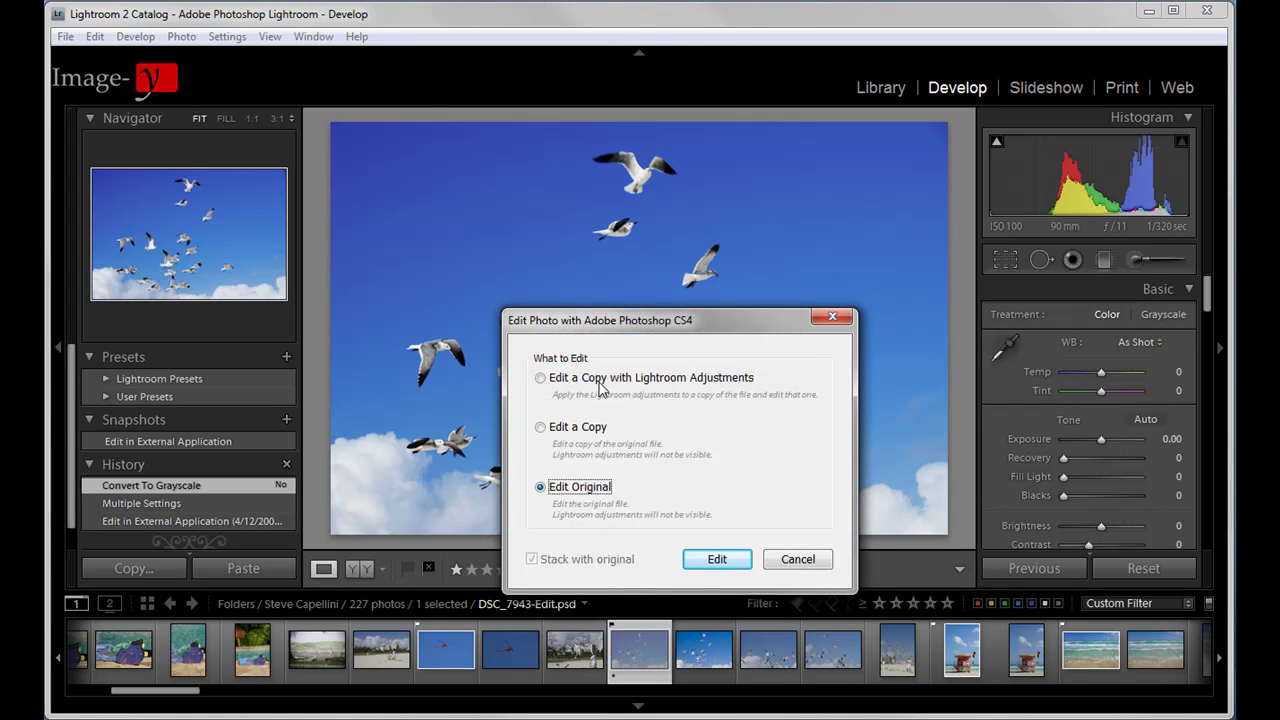
pyautogui.click(772, 566)
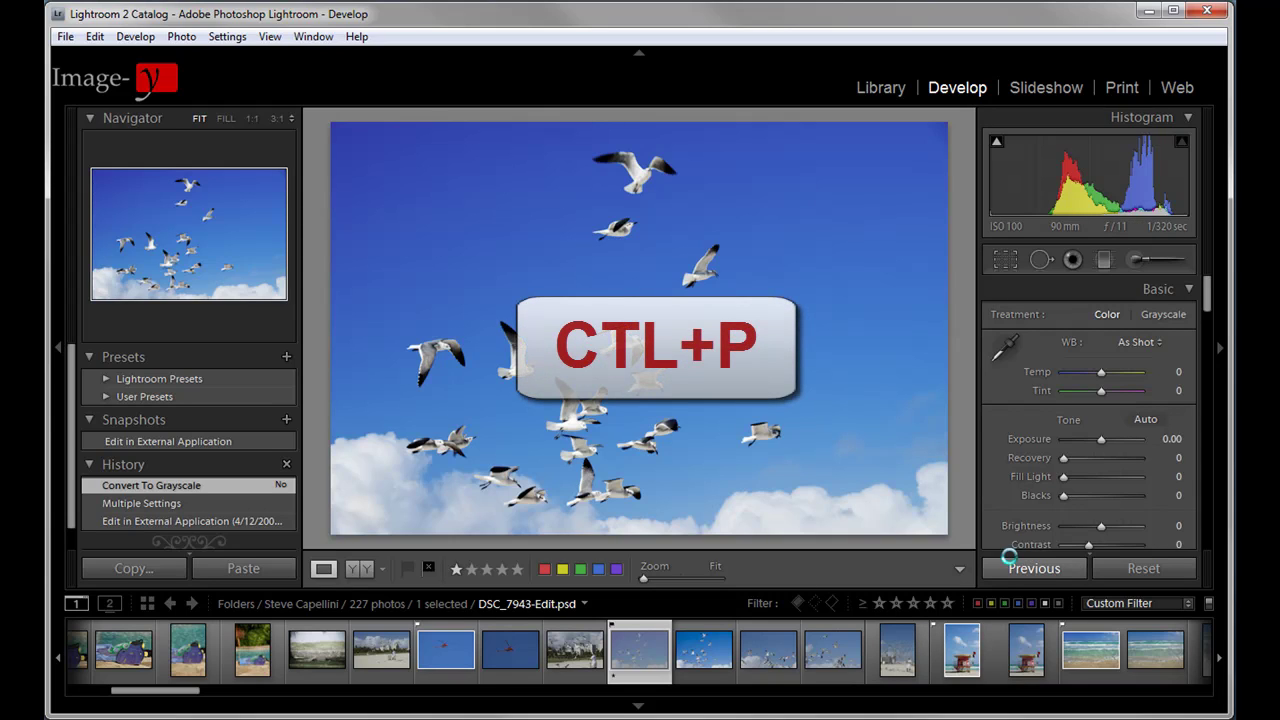
pyautogui.hotkey('ctrl', 'p')
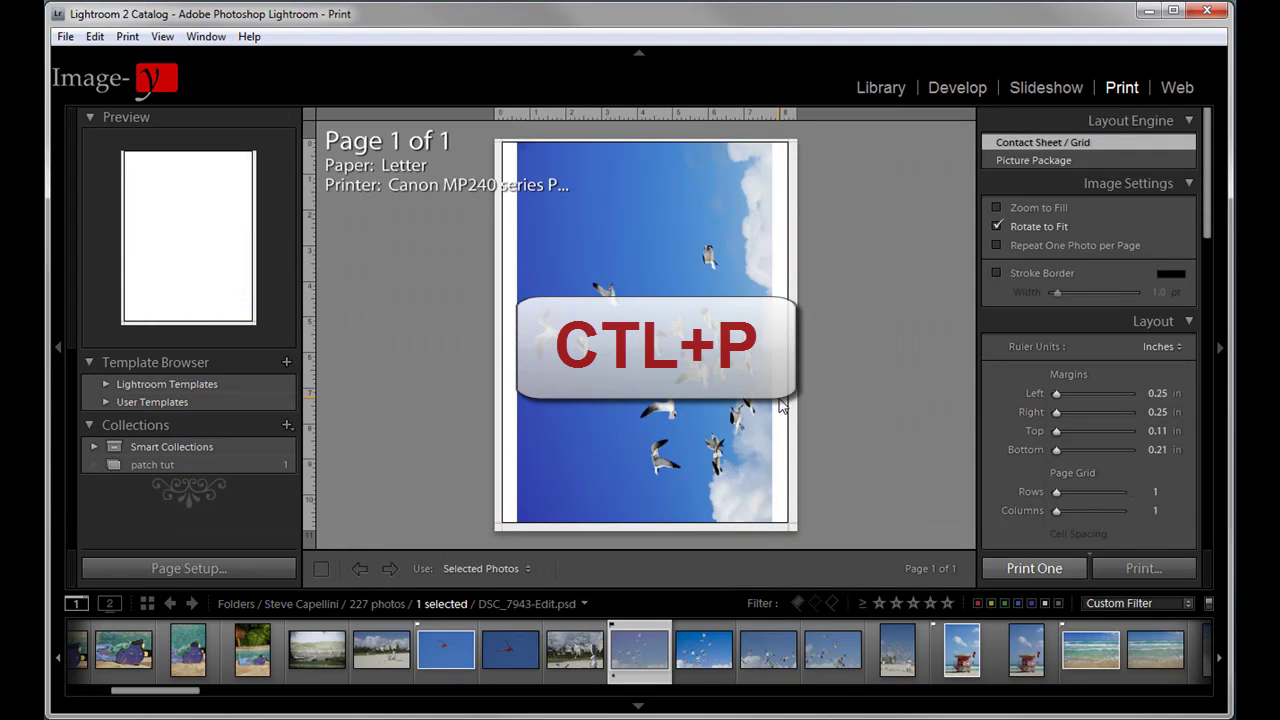
pyautogui.click(955, 87)
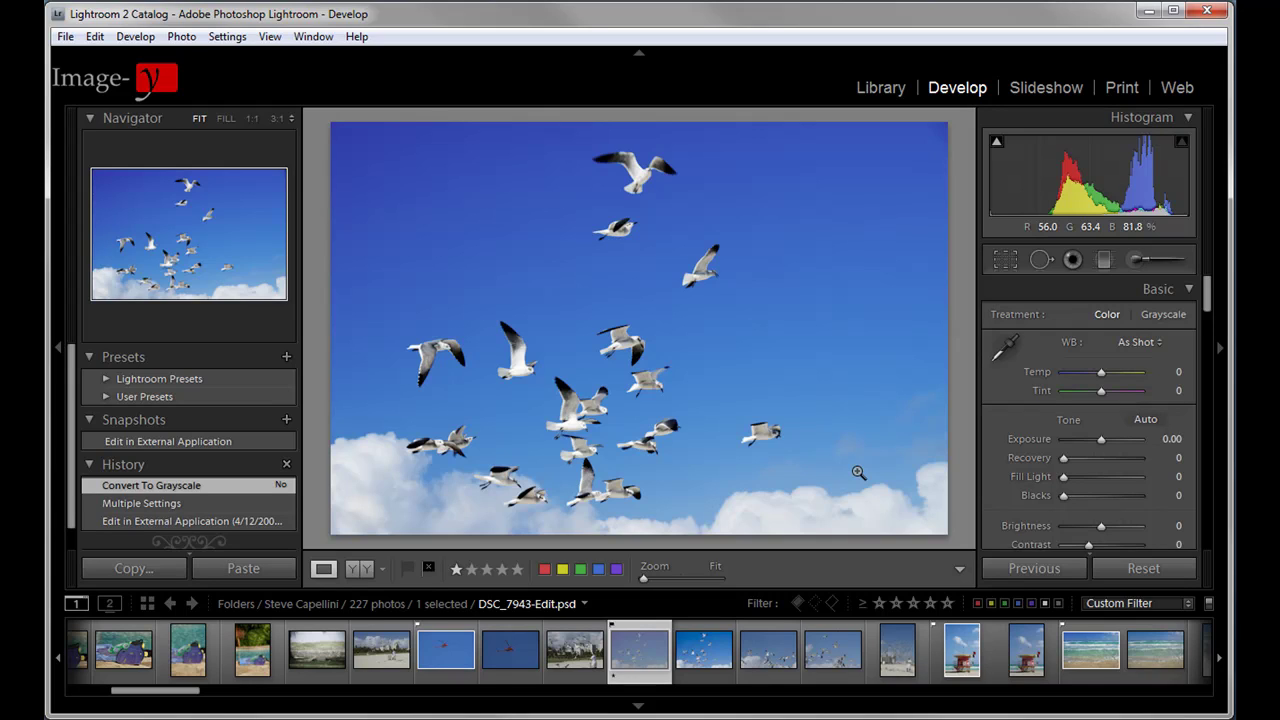
# Zoom the seagull photo to 1:1 and centre the view on a single gull.
pyautogui.click(1042, 260)
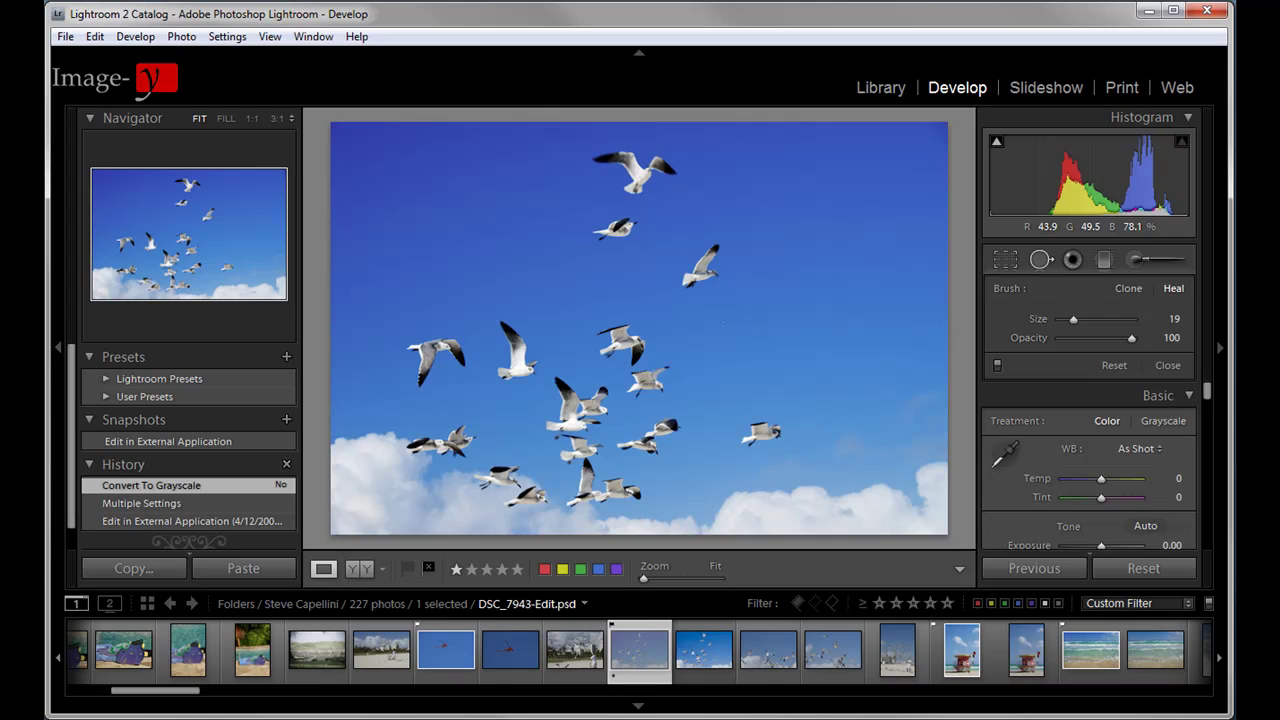
pyautogui.click(1042, 260)
pyautogui.click(663, 309)
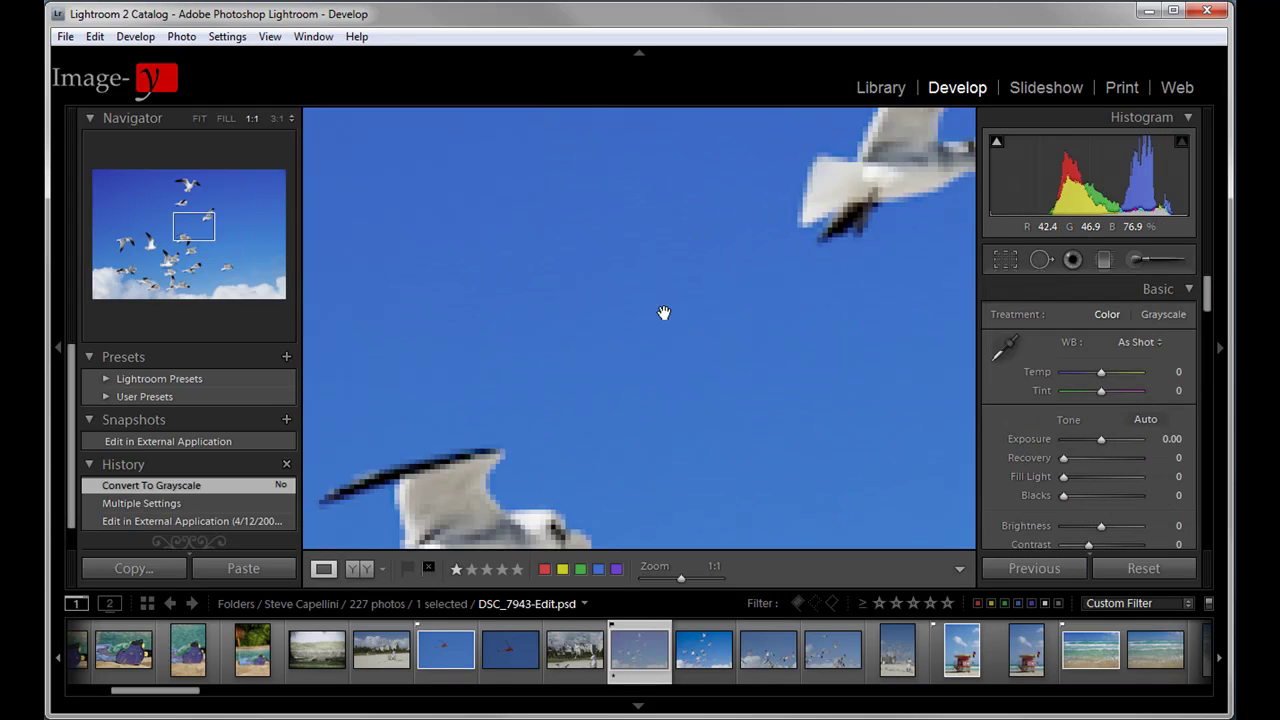
pyautogui.moveTo(826, 317); pyautogui.dragTo(840, 371)
# Turn on Spot Removal and pan the magnified view to the cluster of gulls near the centre.
pyautogui.click(1042, 260)
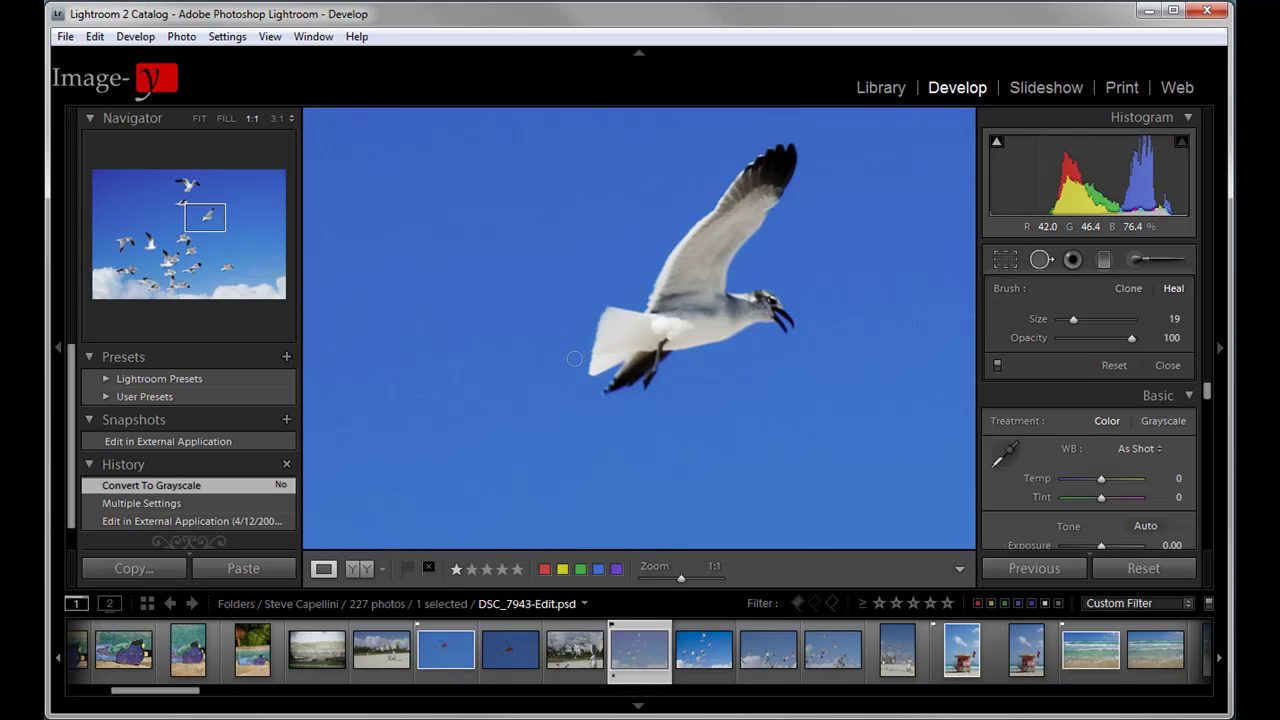
pyautogui.press('space')
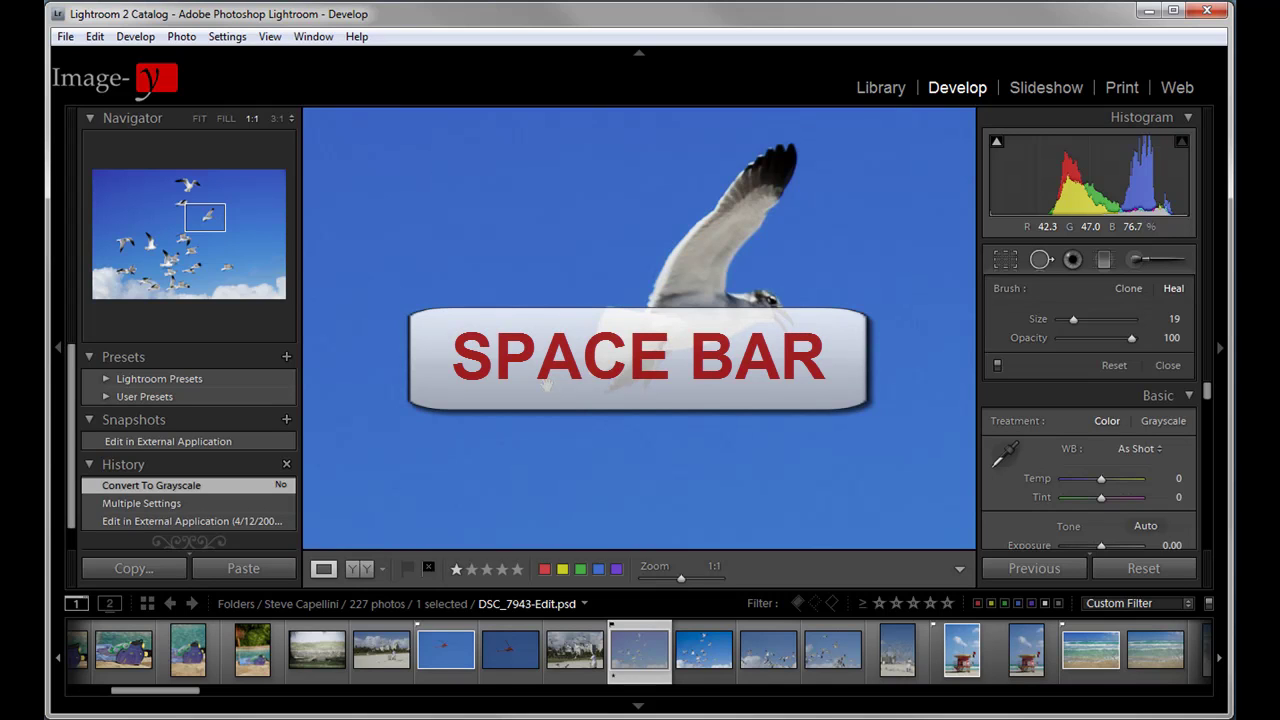
pyautogui.moveTo(546, 384); pyautogui.dragTo(694, 324)
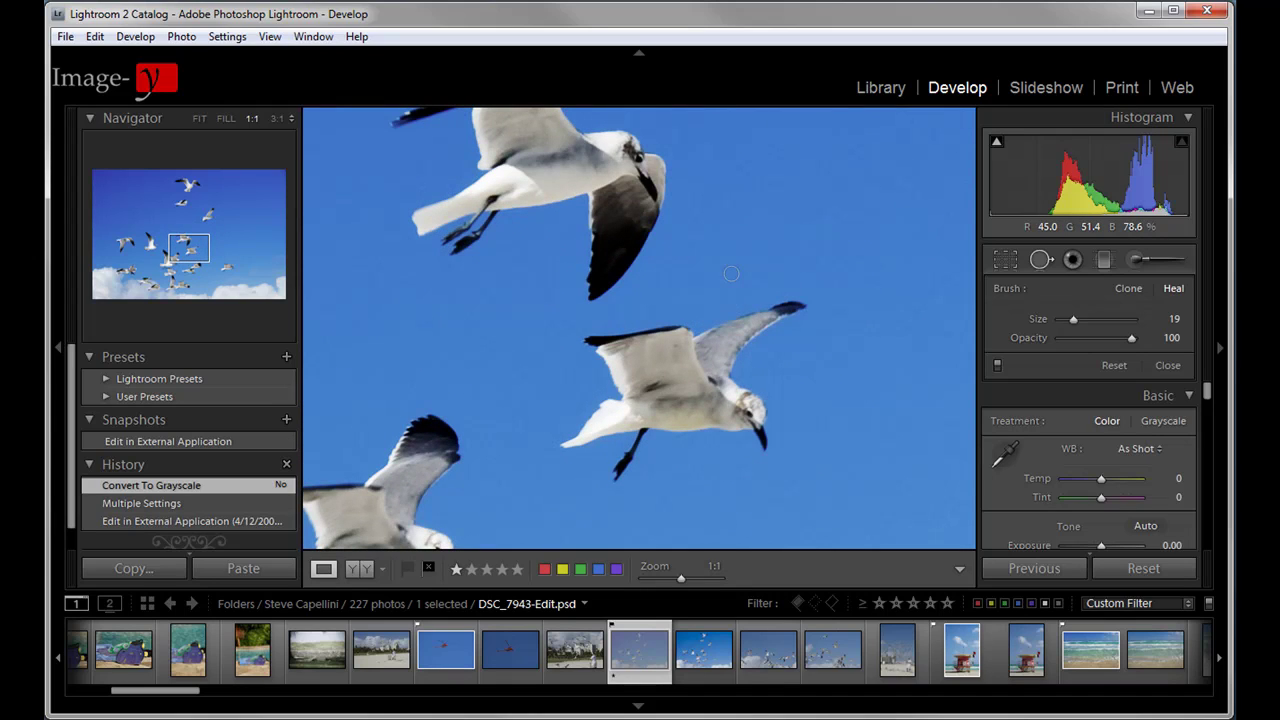
pyautogui.moveTo(578, 346); pyautogui.dragTo(735, 241)
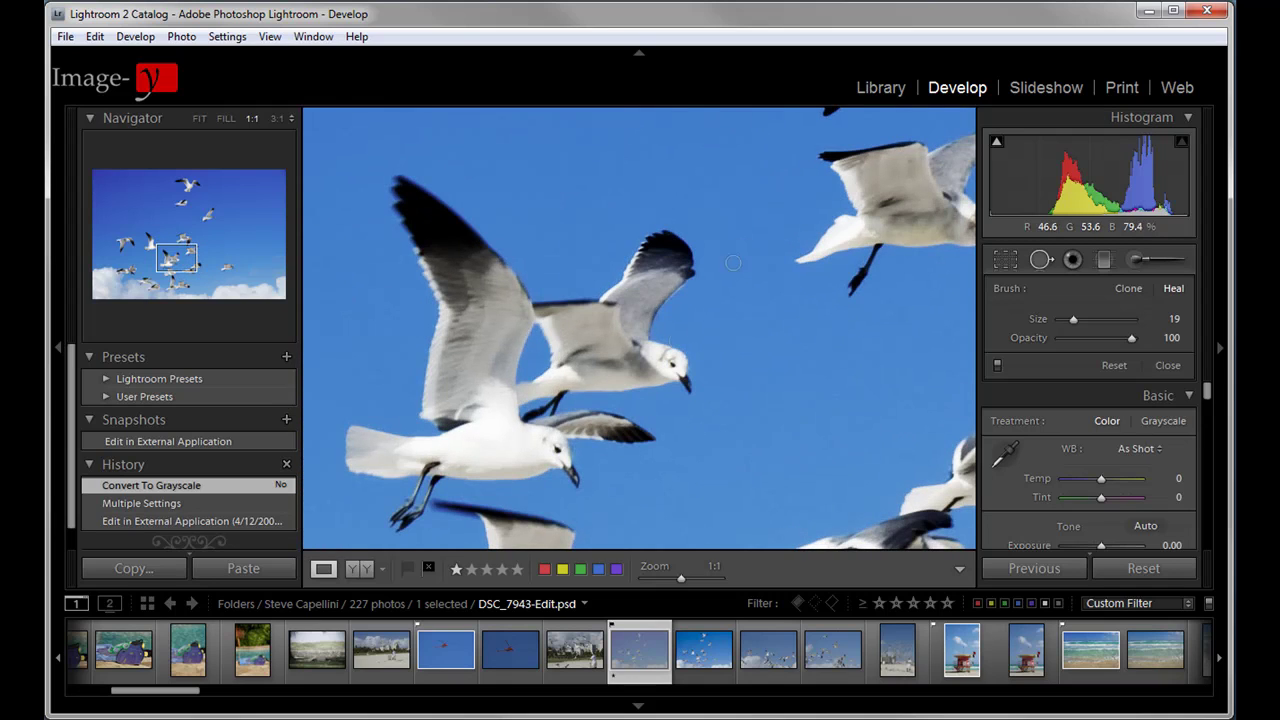